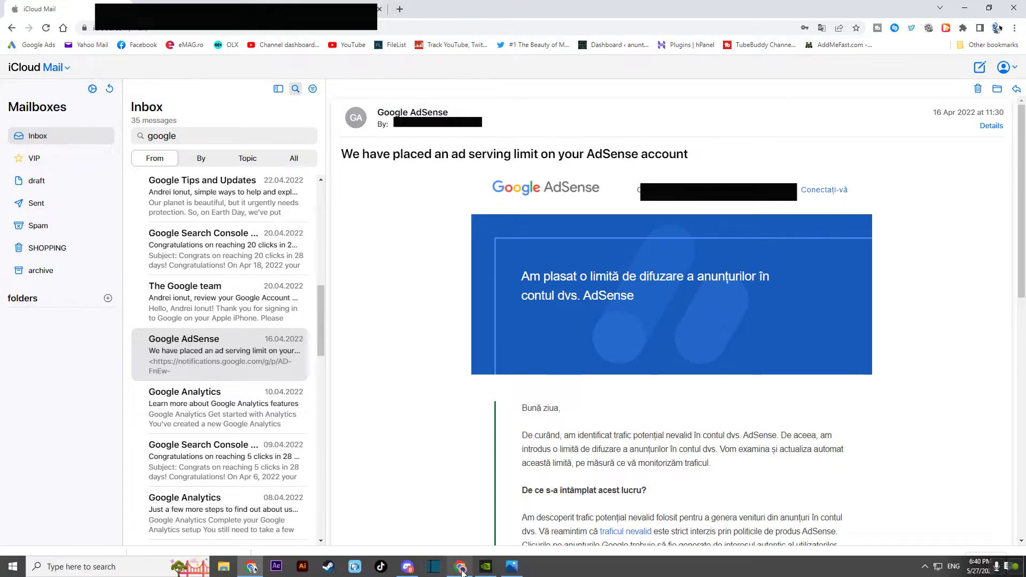
- Switch to Photos and view the ad limit warning in the google.PNG screenshot
click(460, 568)
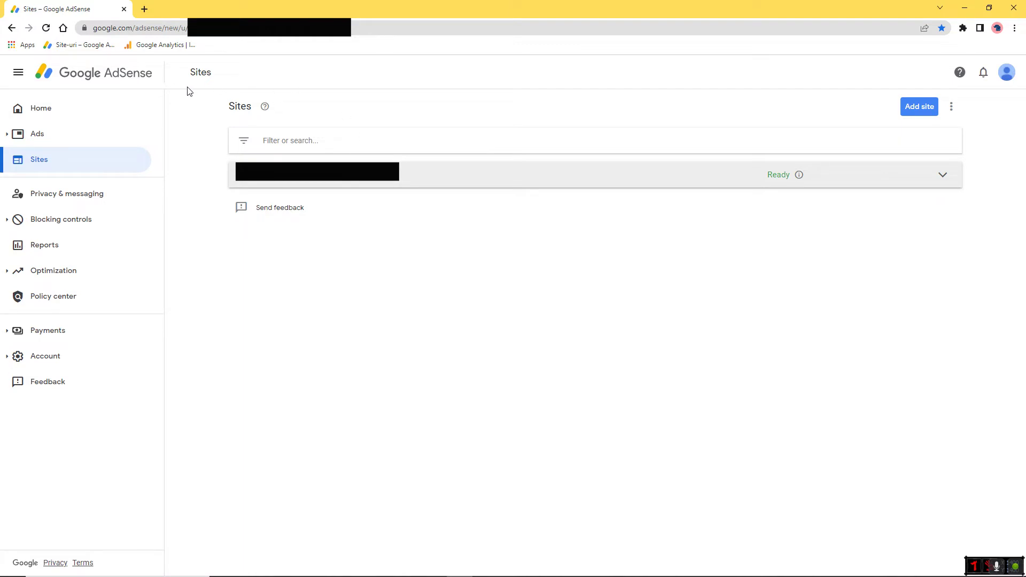
click(962, 7)
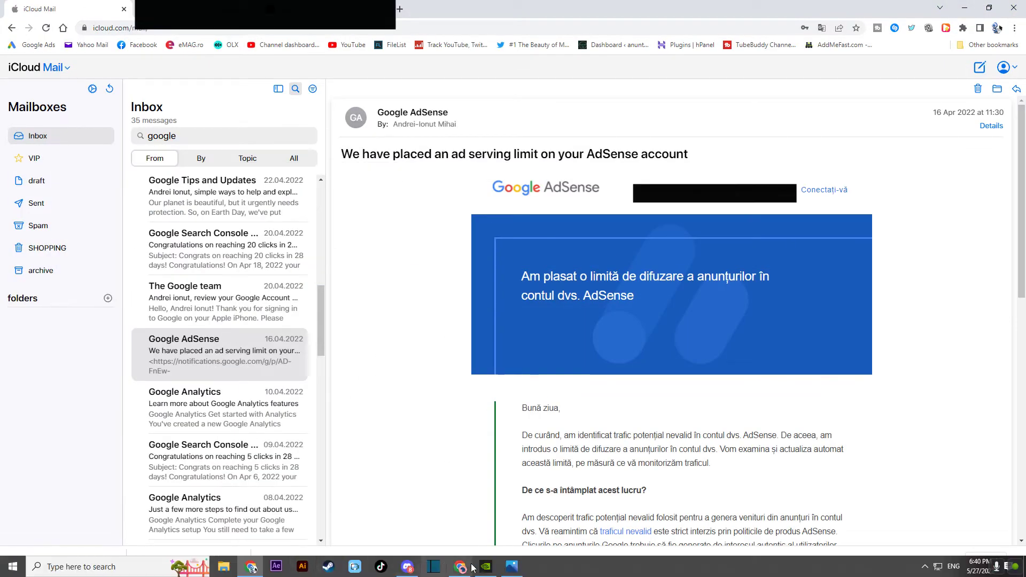
click(511, 567)
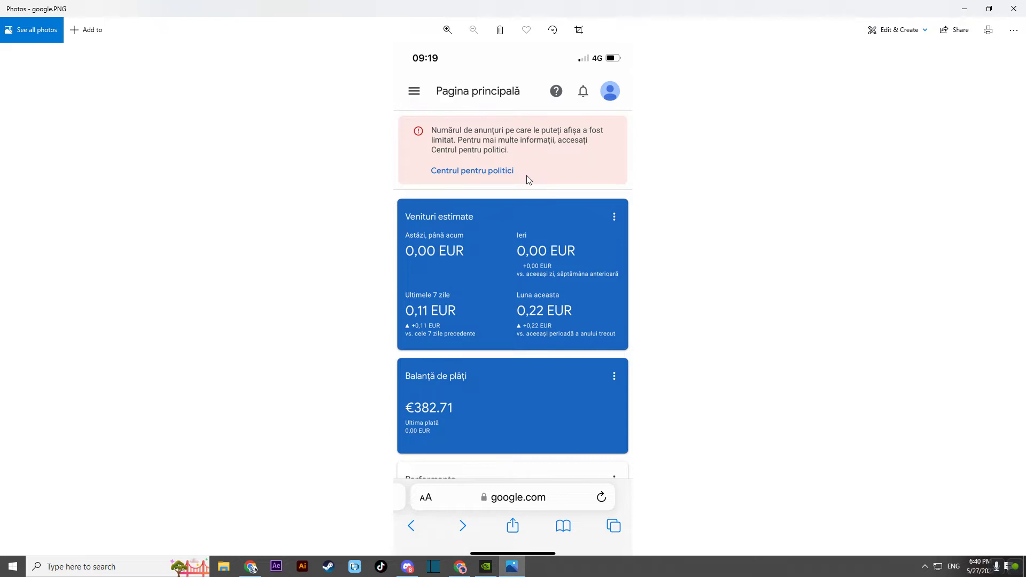
- Switch to Google AdSense and open an empty feedback form
click(460, 567)
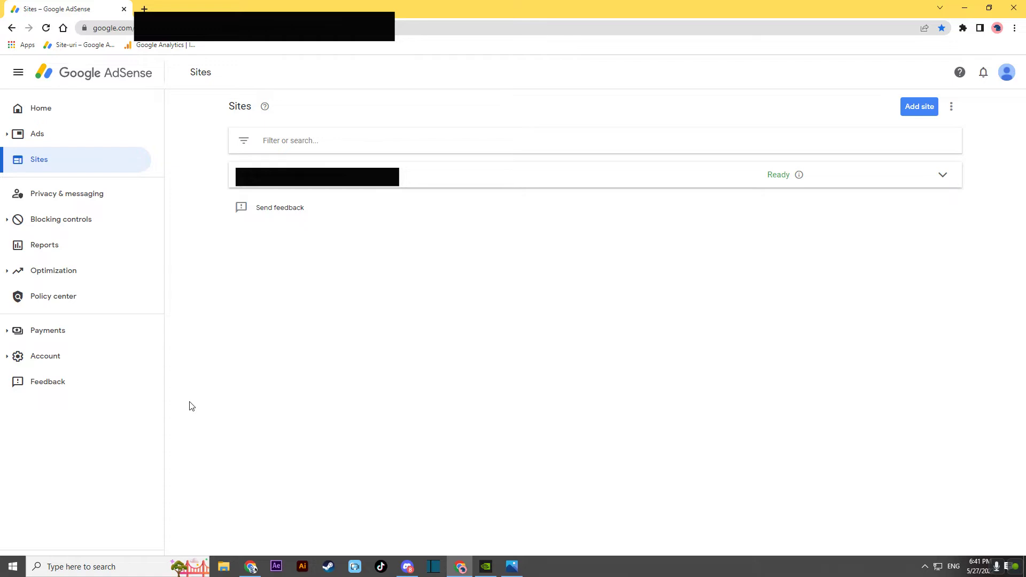
click(42, 392)
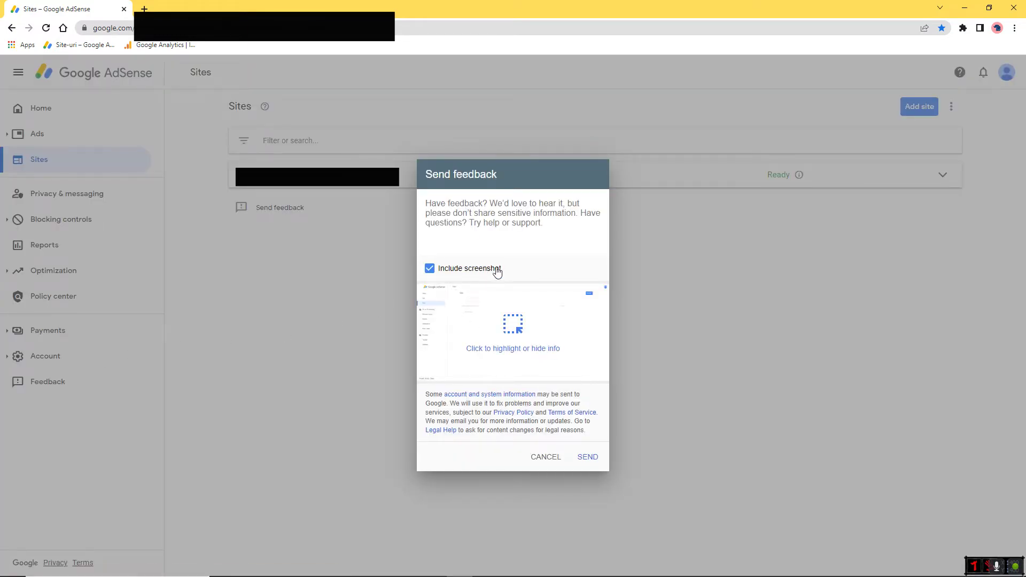
text(nfbajna)
key(BackSpace)
key(BackSpace)
key(BackSpace)
key(BackSpace)
key(BackSpace)
key(BackSpace)
key(BackSpace)
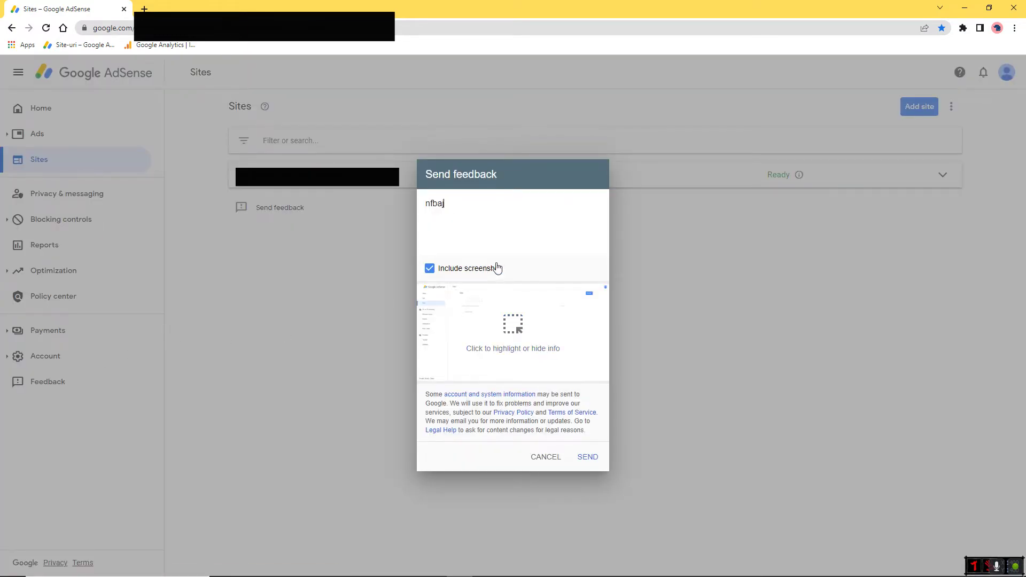
- Draft the feedback message "Hello Google, Please be so kind and evaluate my account because I really respect", correcting its spelling mistakes
text(Hello Google, Please be so kind an)
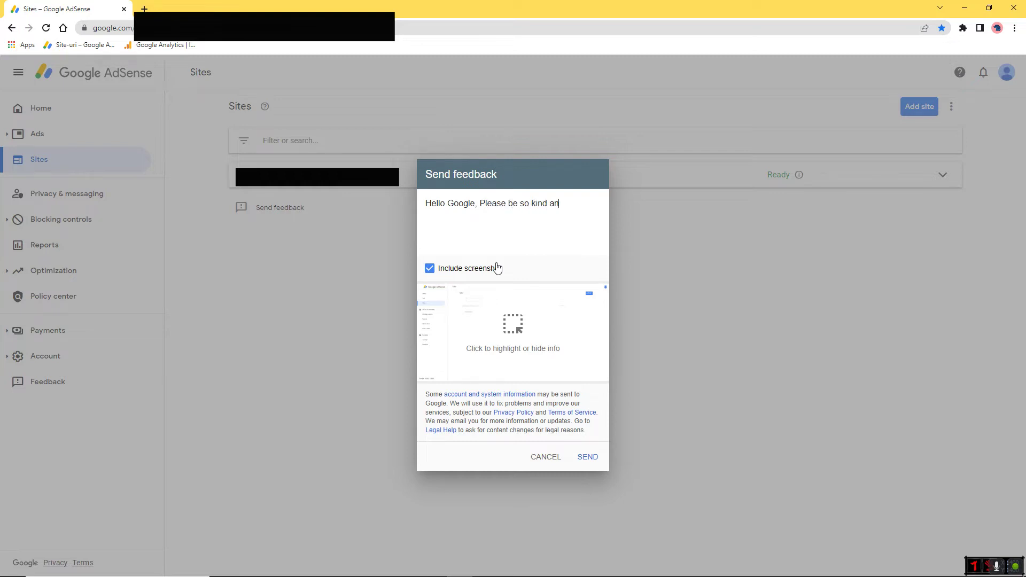
text(d evaluate my accout because)
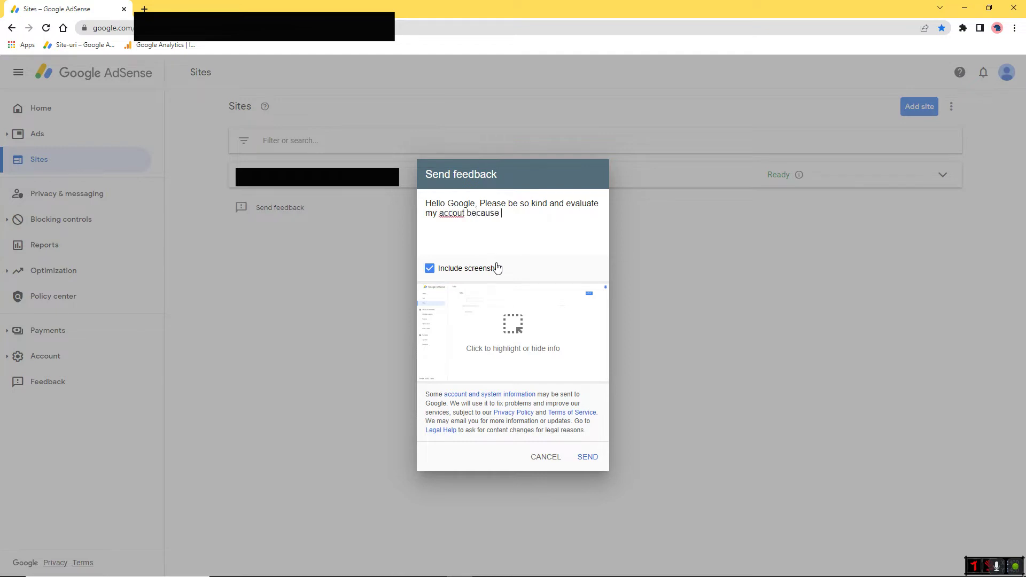
right_click(454, 215)
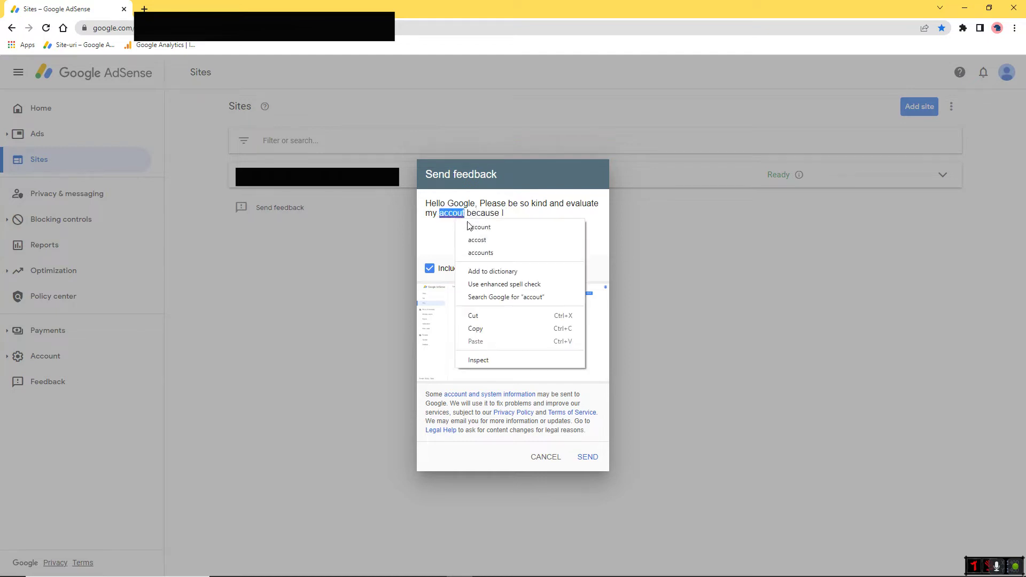
key(Return)
text(realy)
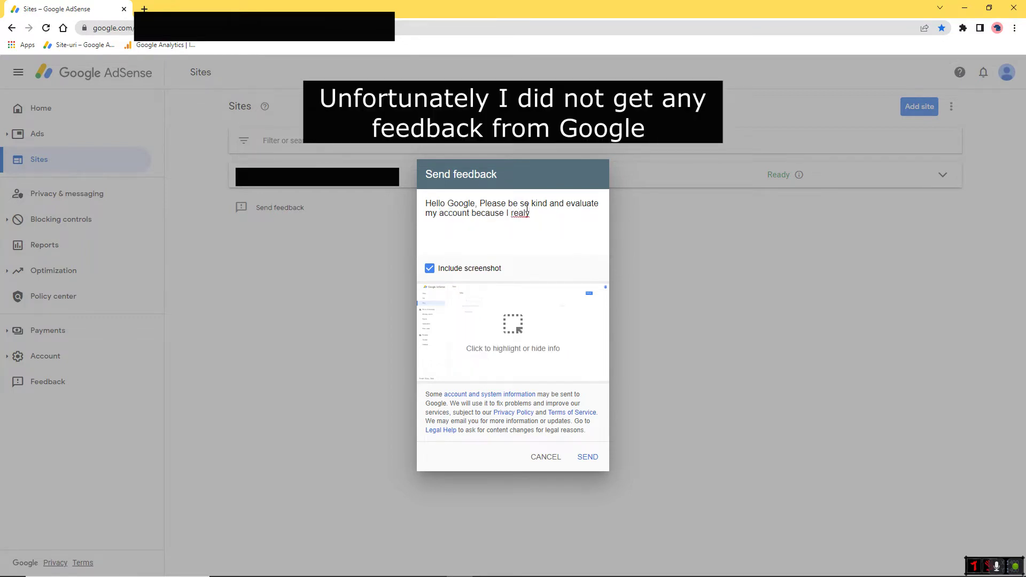
text(respect)
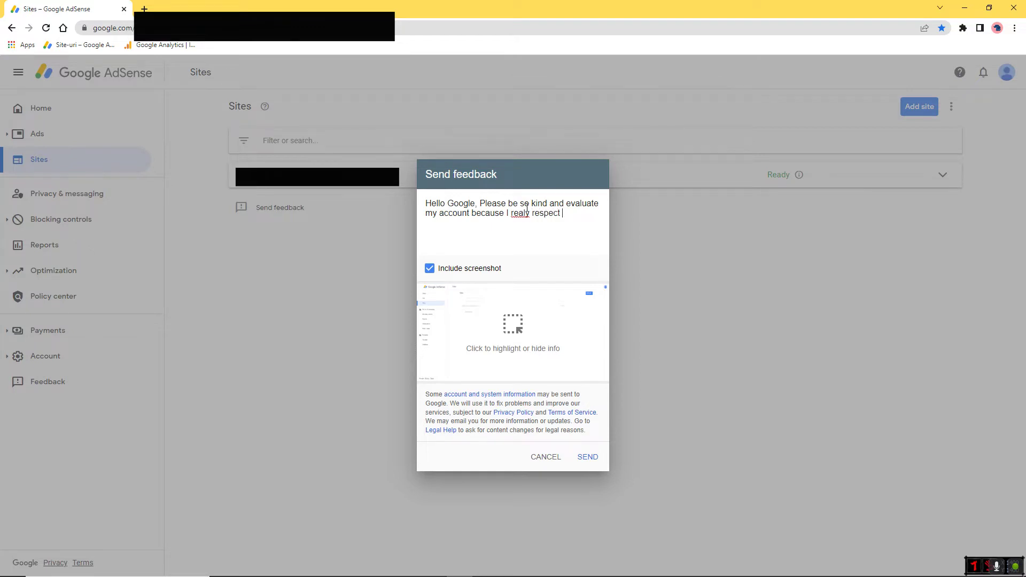
right_click(524, 211)
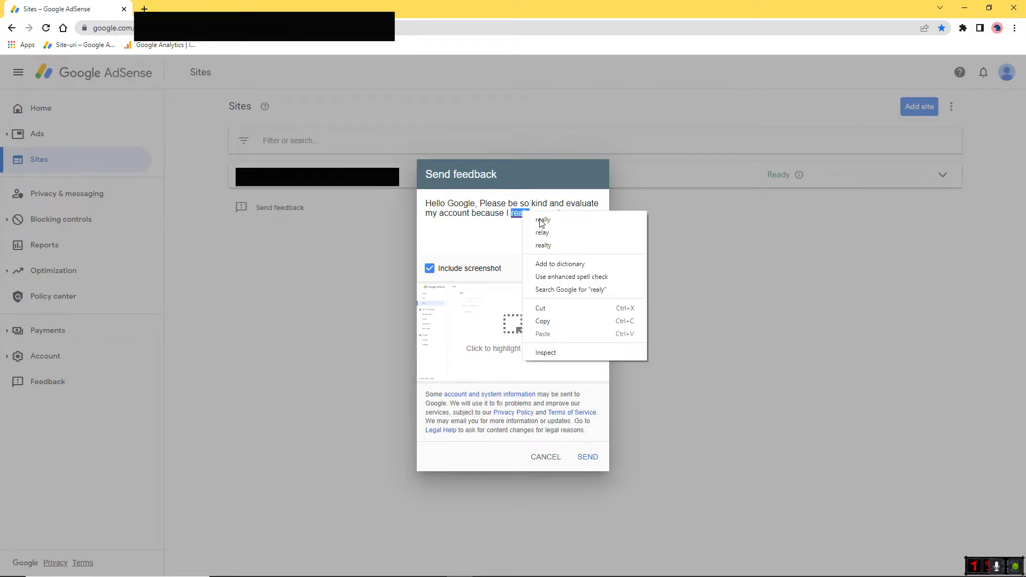
click(542, 220)
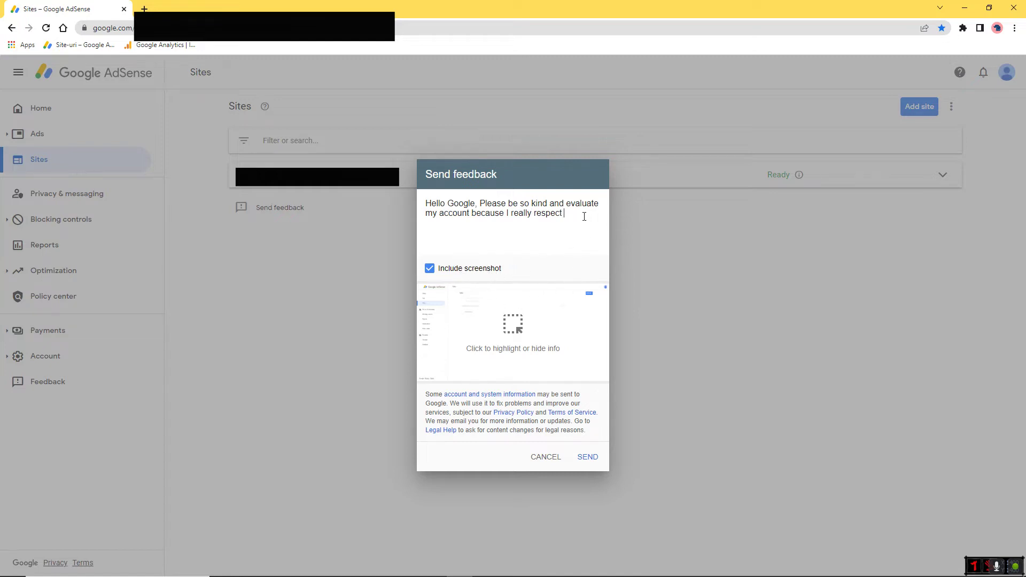
- Clear the feedback message and close the form without sending it
drag(585, 216, 412, 195)
key(BackSpace)
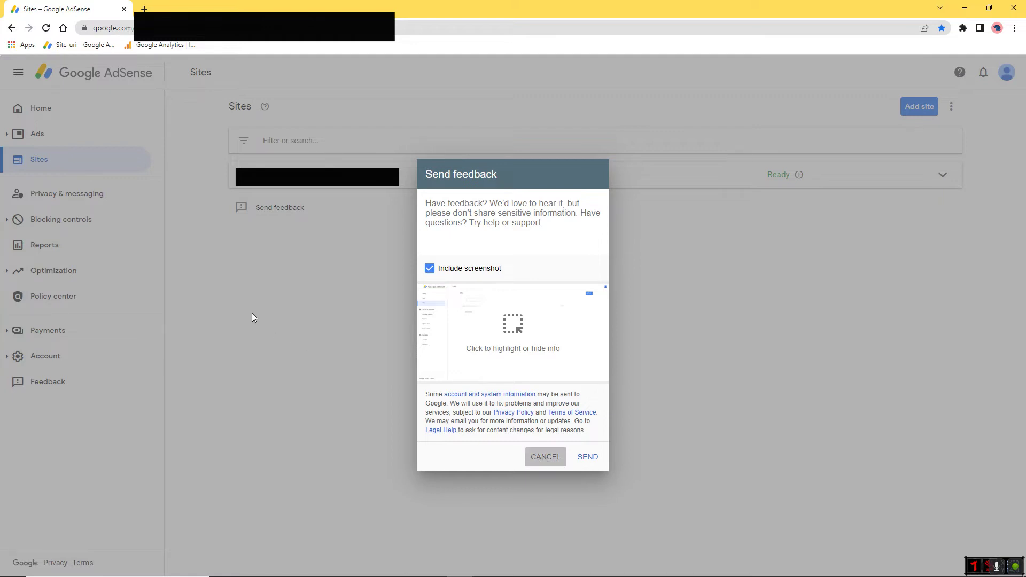
click(240, 283)
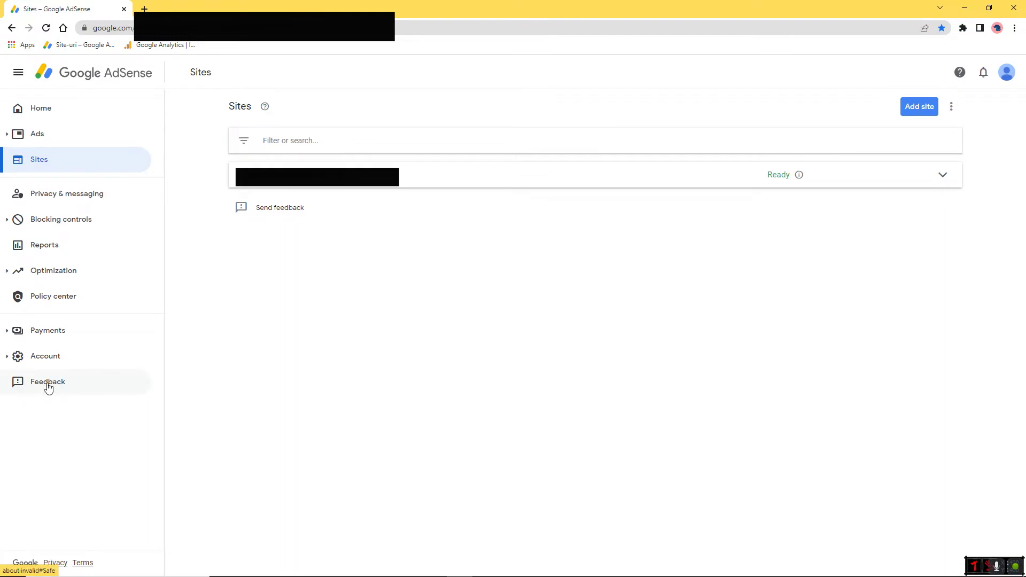
click(50, 389)
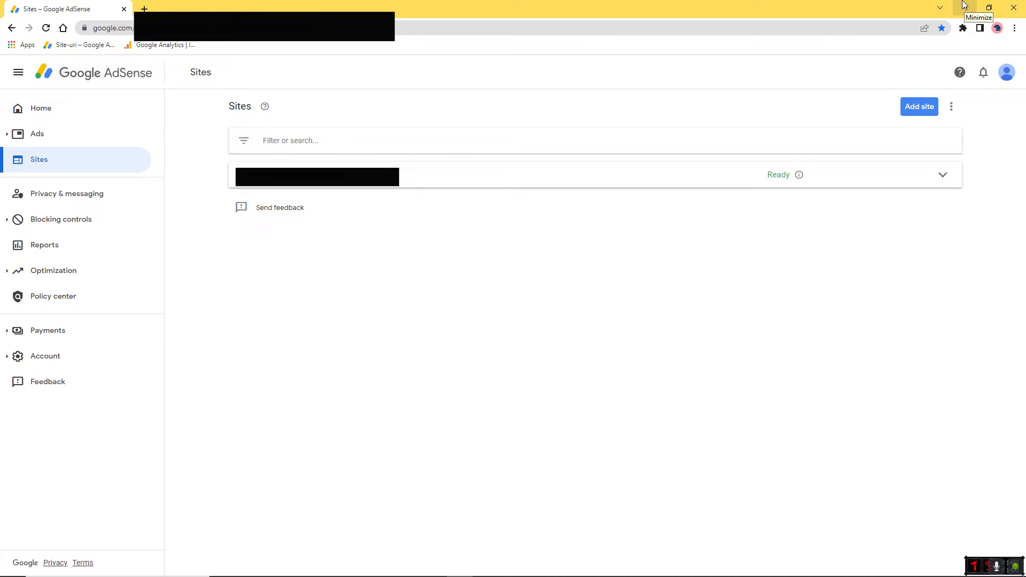
- Return to Photos and look at the google.PNG screenshot of the AdSense home page again
click(960, 6)
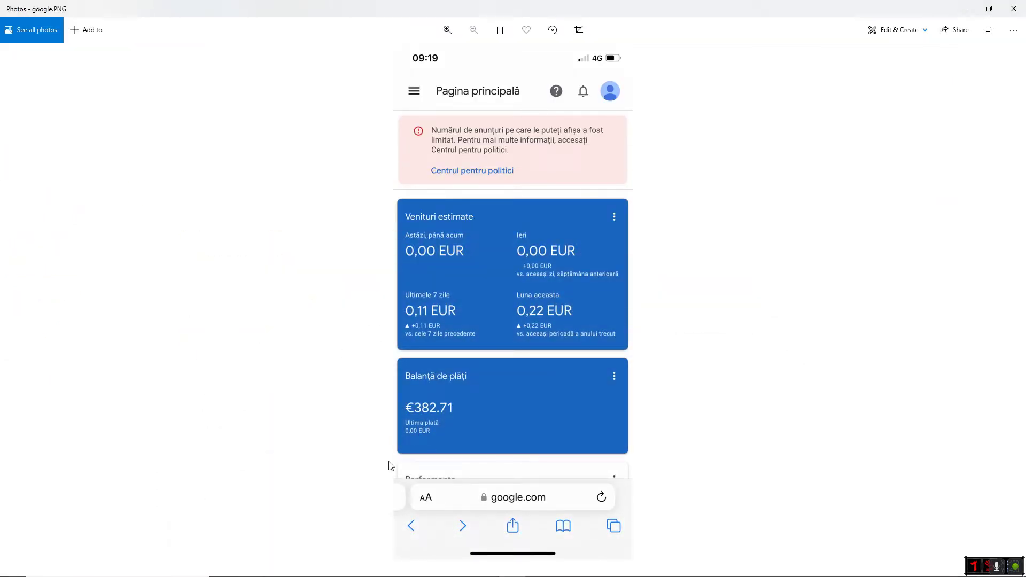
key(Right)
key(Left)
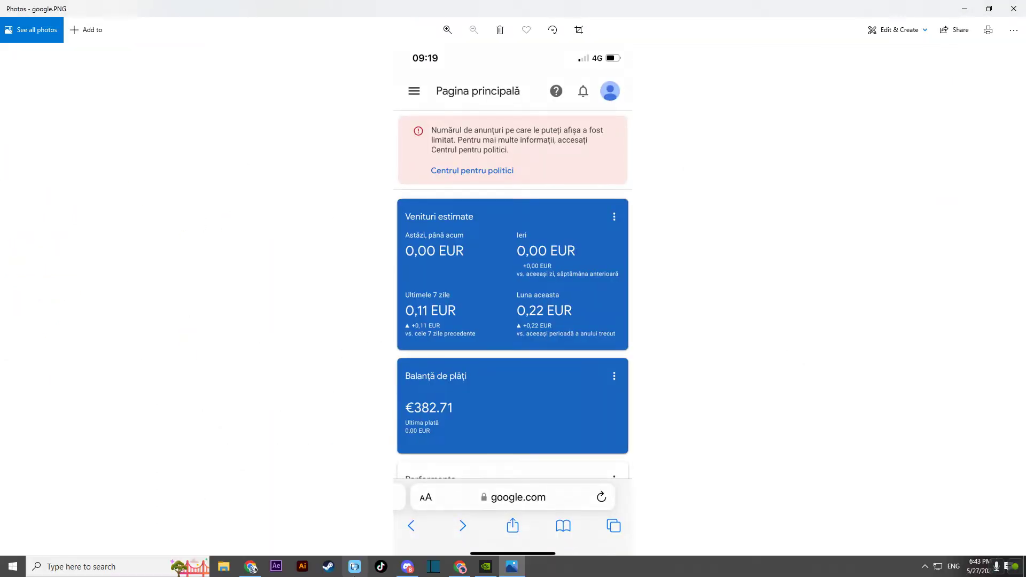
- Switch to Google AdSense and show the "Entire account by day" report for last month
mouse_move(463, 572)
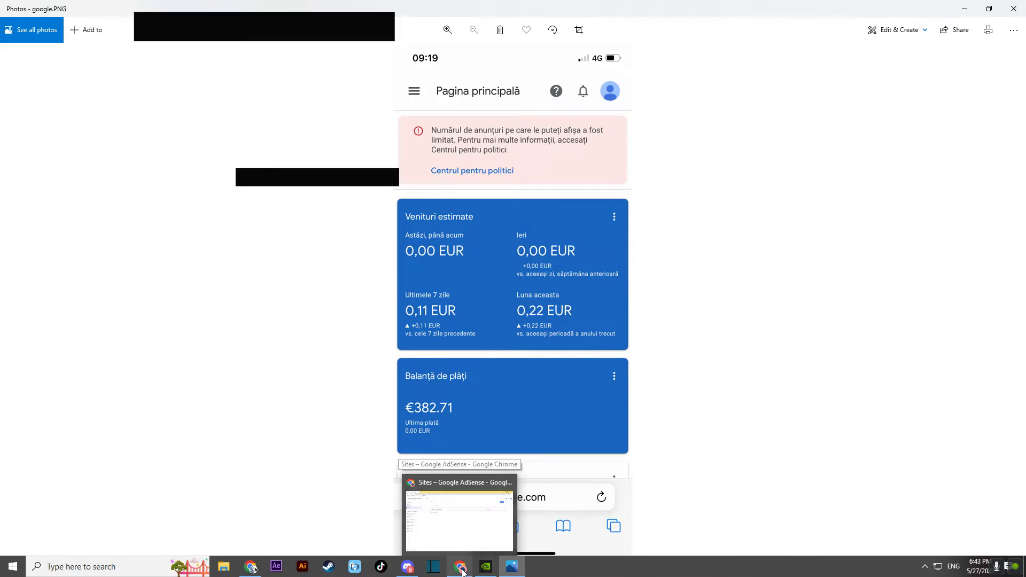
click(463, 571)
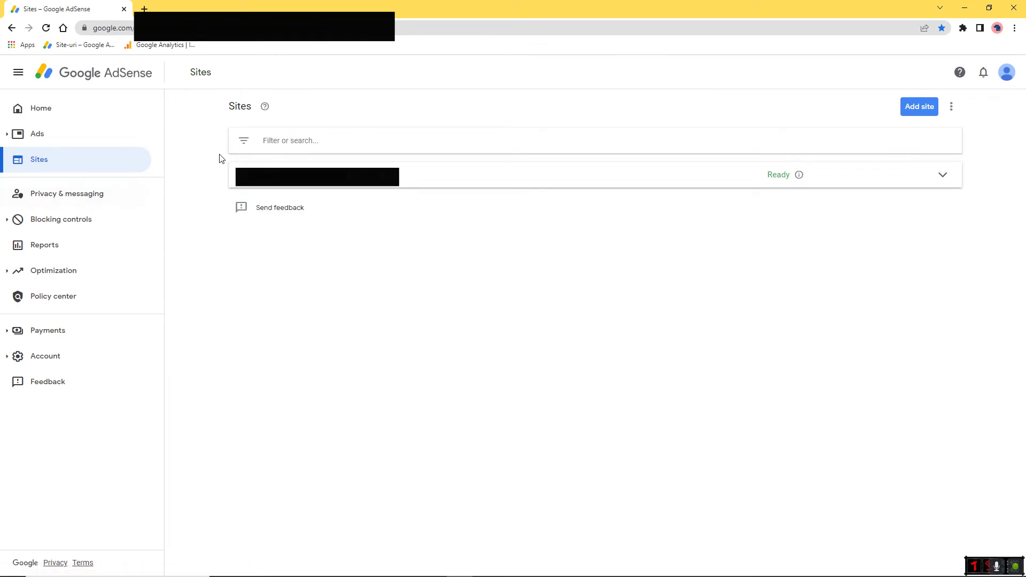
click(91, 244)
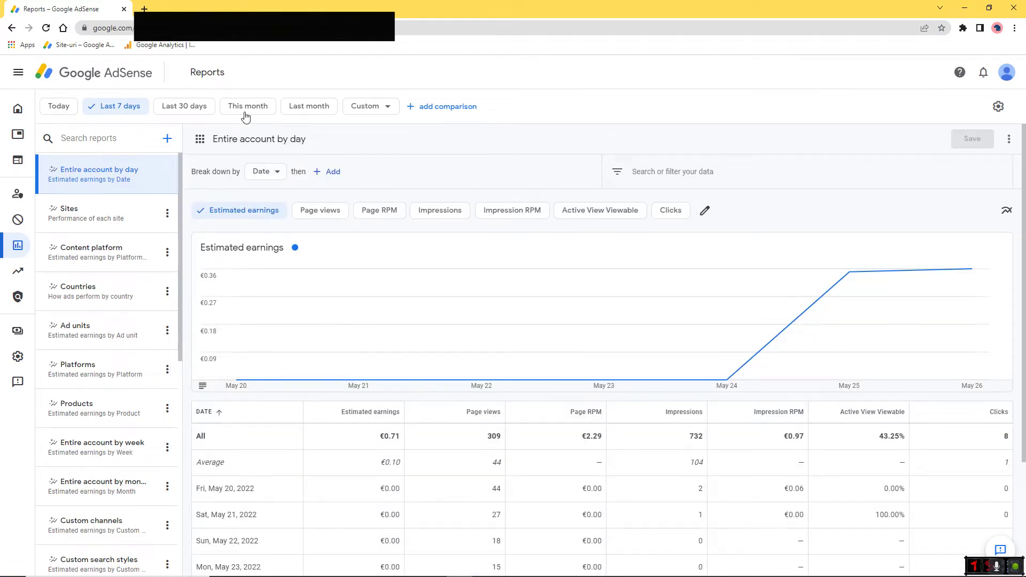
click(299, 109)
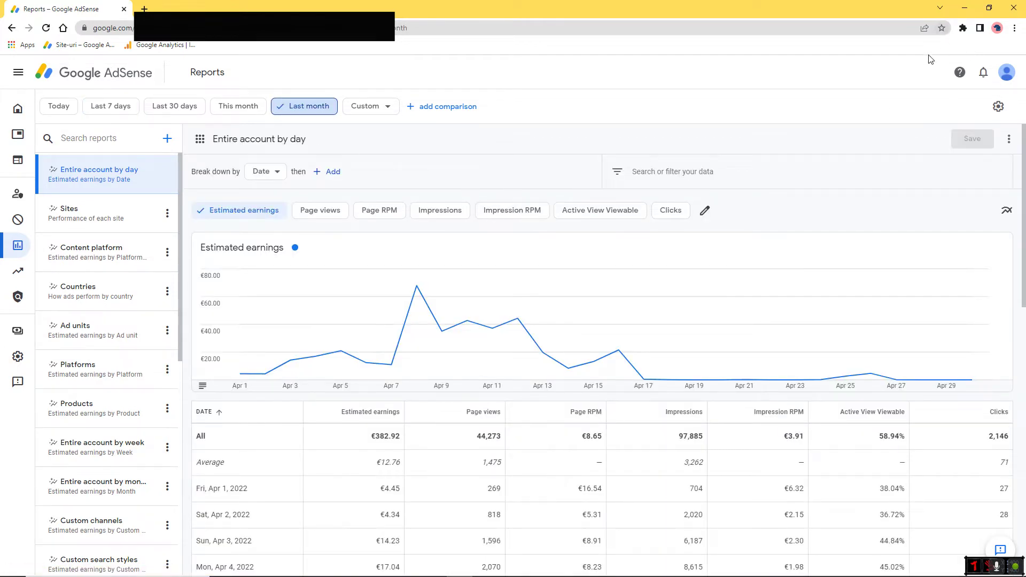
- Translate the report page to English and dismiss the translation popup
right_click(852, 52)
click(836, 61)
right_click(833, 67)
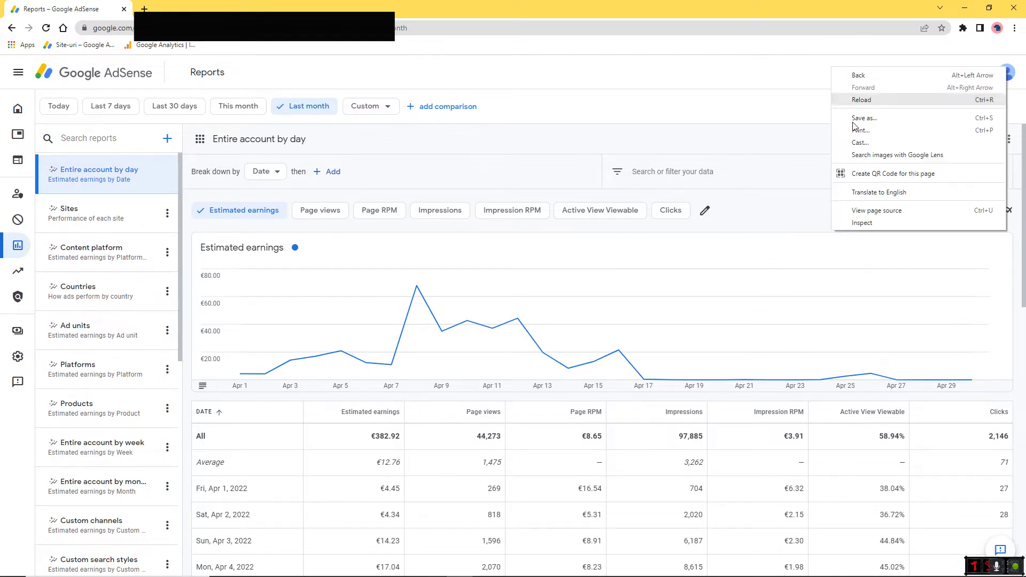
click(879, 192)
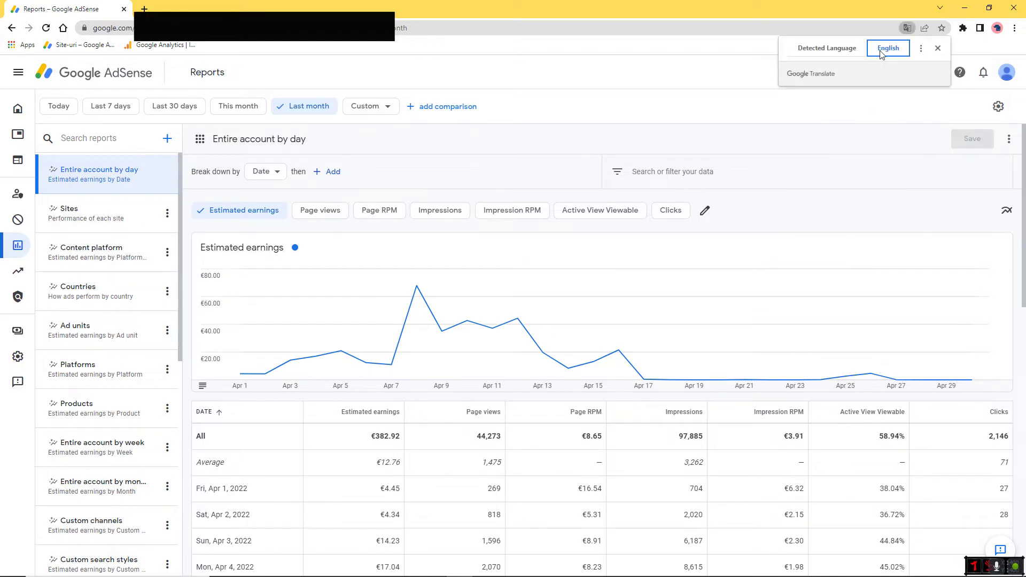
click(838, 143)
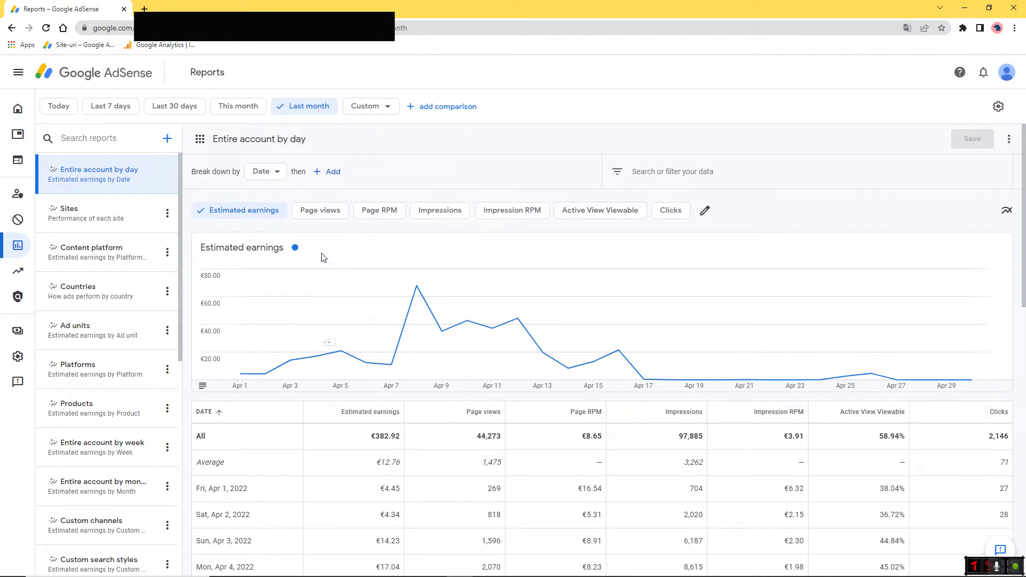
- Examine the estimated earnings per day from April 1, 2022 in the report table
scroll(312, 254, down, 1)
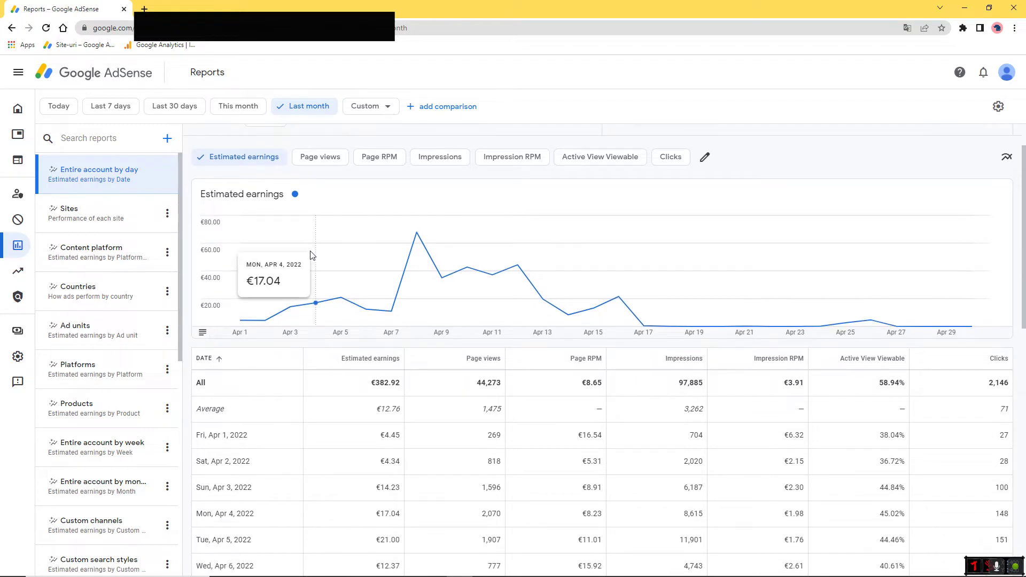
scroll(312, 255, down, 2)
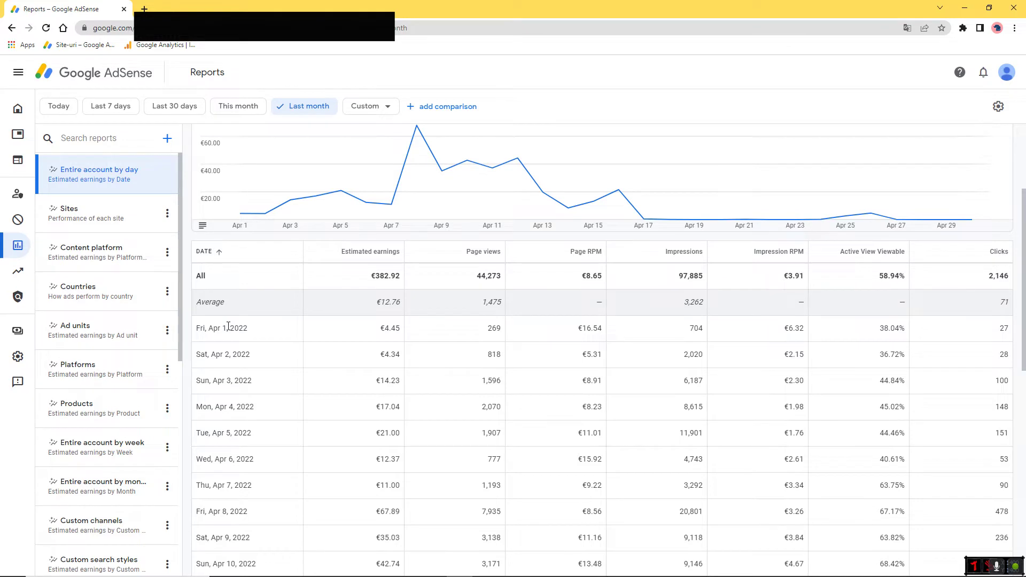
drag(312, 334, 381, 339)
scroll(381, 339, down, 1)
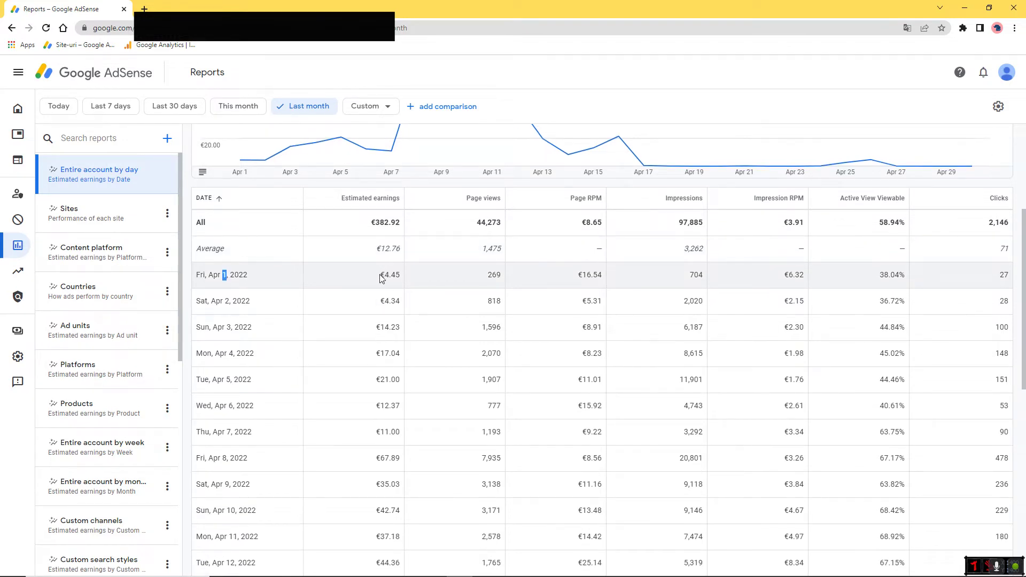
drag(387, 287, 388, 416)
scroll(408, 424, down, 2)
click(382, 188)
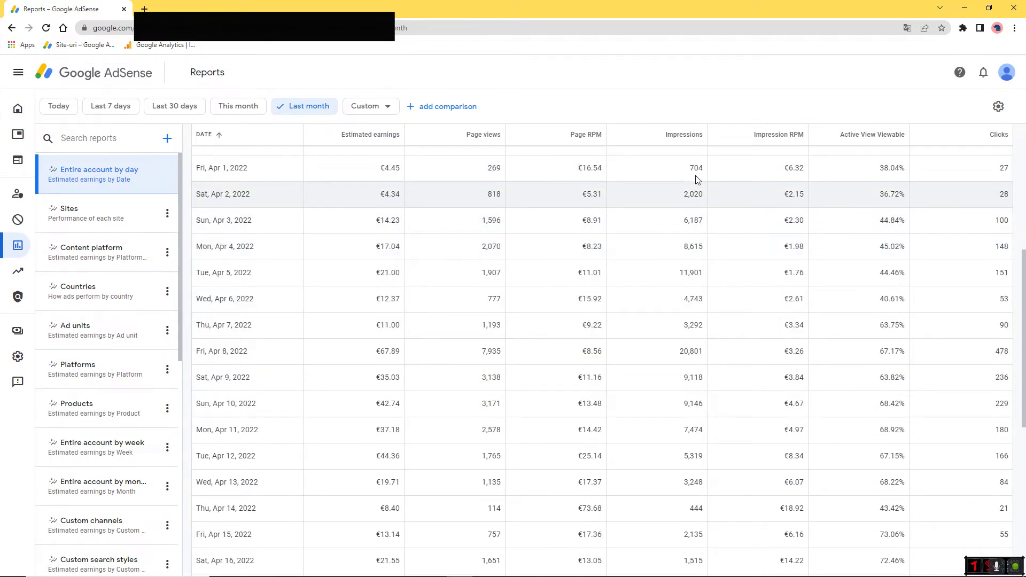
- Examine the impressions per day through the end of April 2022, especially from April 17 onward
mouse_move(684, 174)
mouse_down()
mouse_move(674, 278)
mouse_move(677, 184)
mouse_up()
click(686, 216)
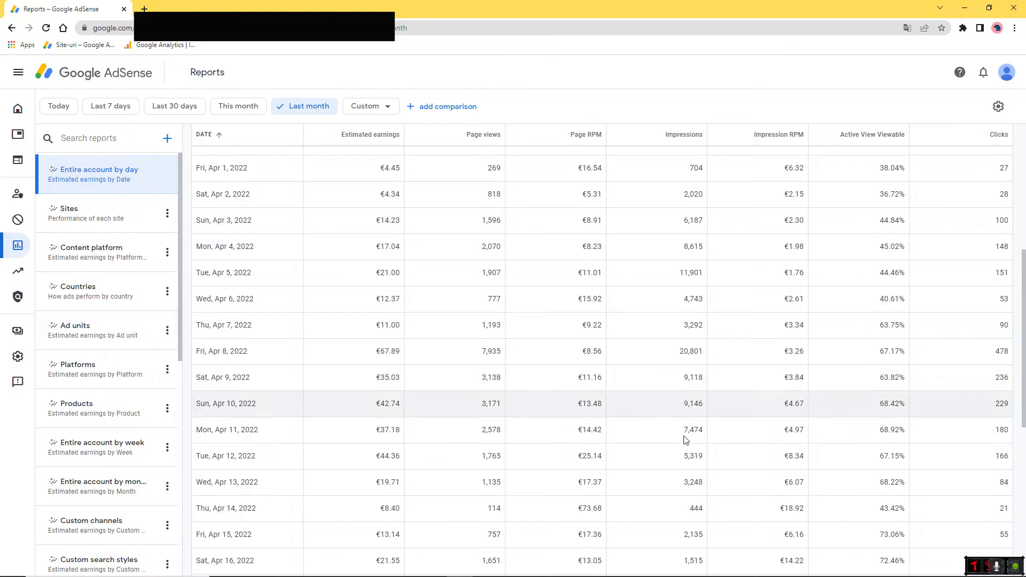
scroll(409, 374, down, 4)
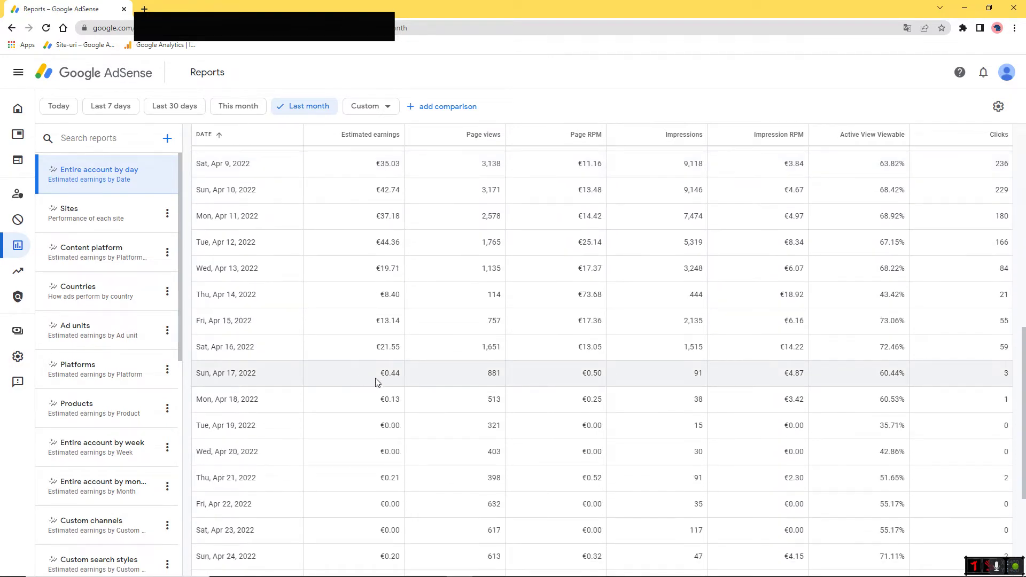
drag(695, 374, 696, 537)
scroll(694, 507, down, 4)
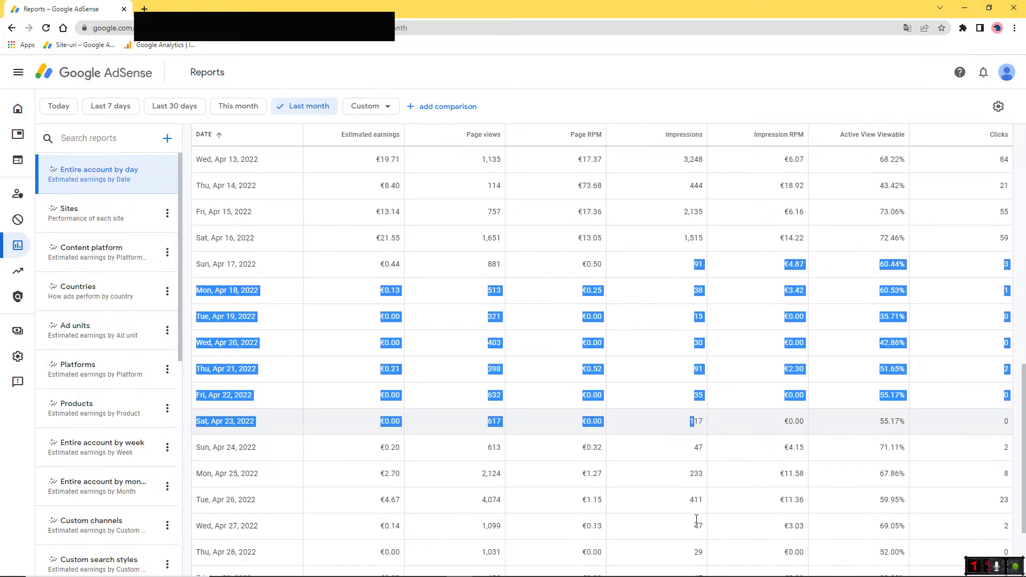
click(699, 433)
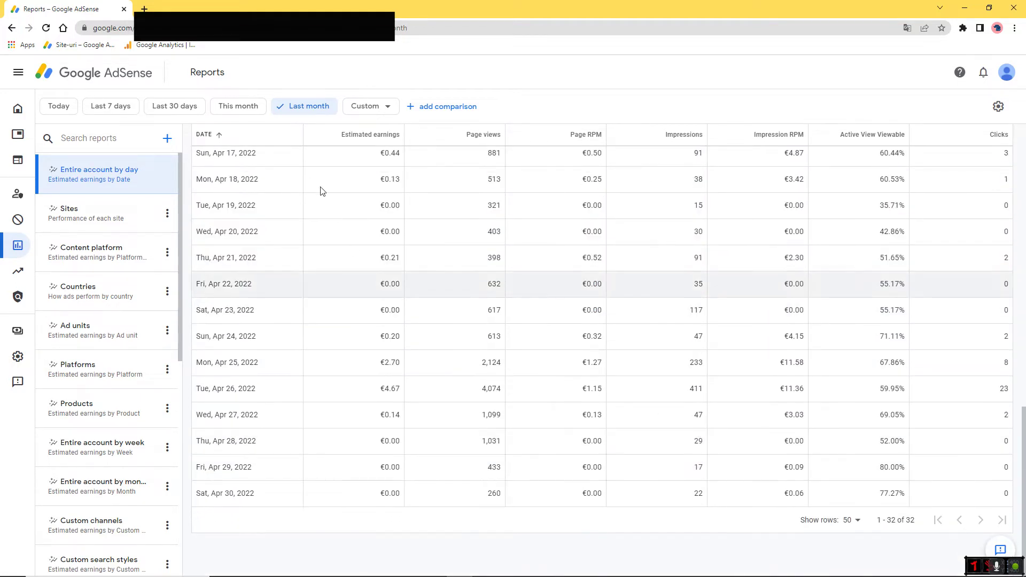
- Show the report for this month and examine its daily earnings and impressions
click(231, 109)
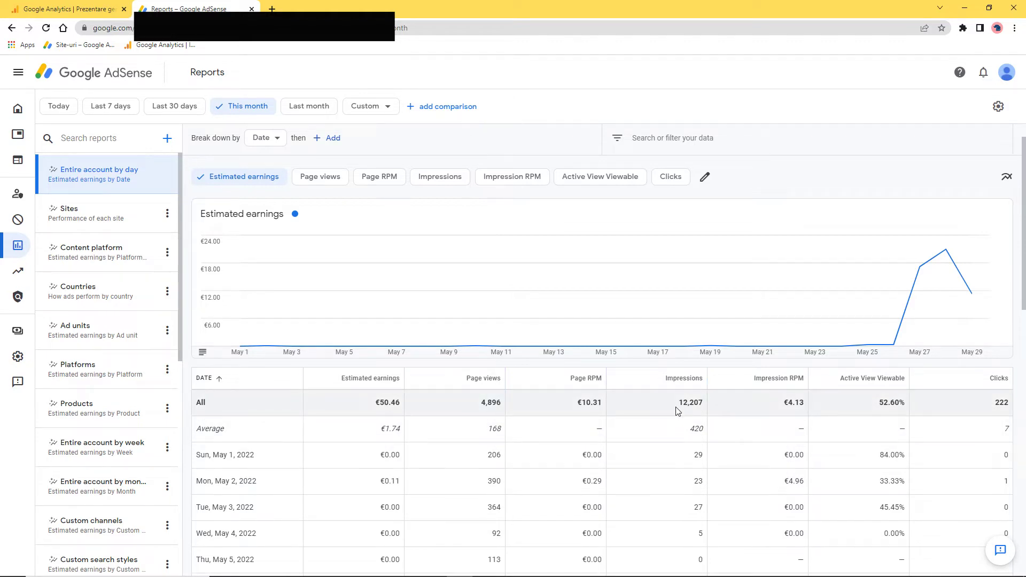
scroll(682, 415, down, 1)
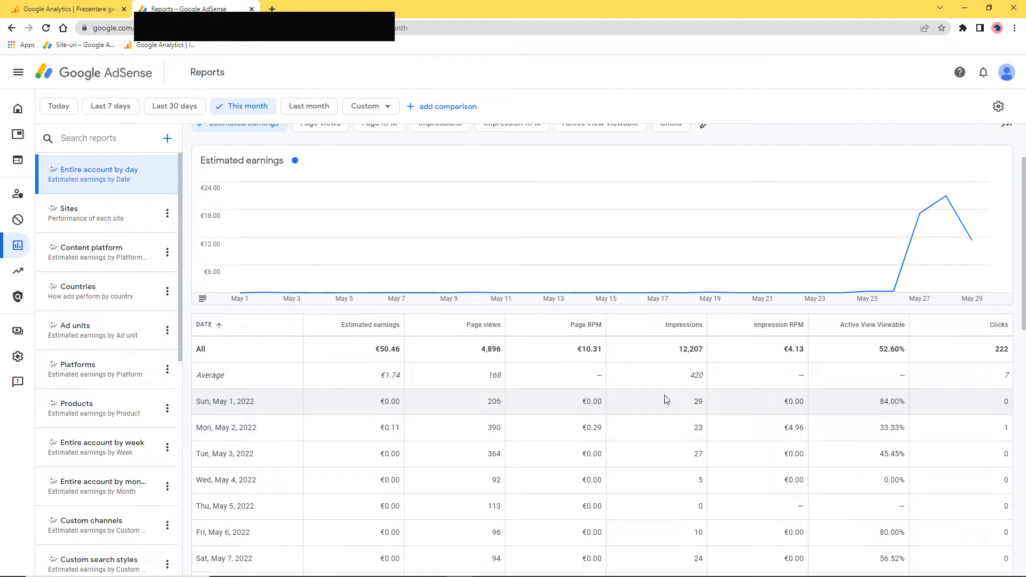
- Examine the daily impressions for May 2022 in the report table, starting from May 1
double_click(698, 428)
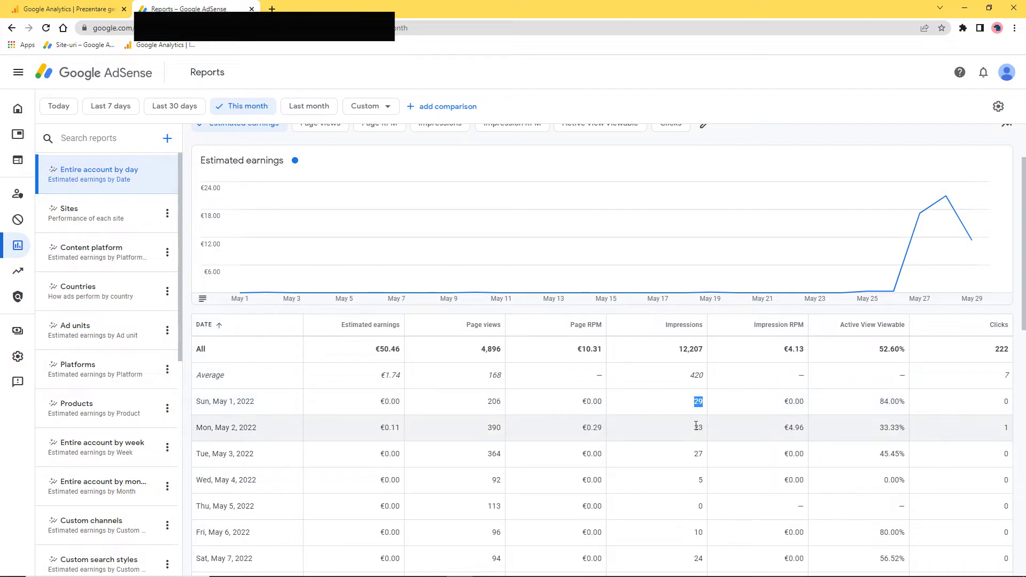
double_click(695, 454)
scroll(697, 460, down, 2)
scroll(700, 470, down, 4)
scroll(693, 457, down, 4)
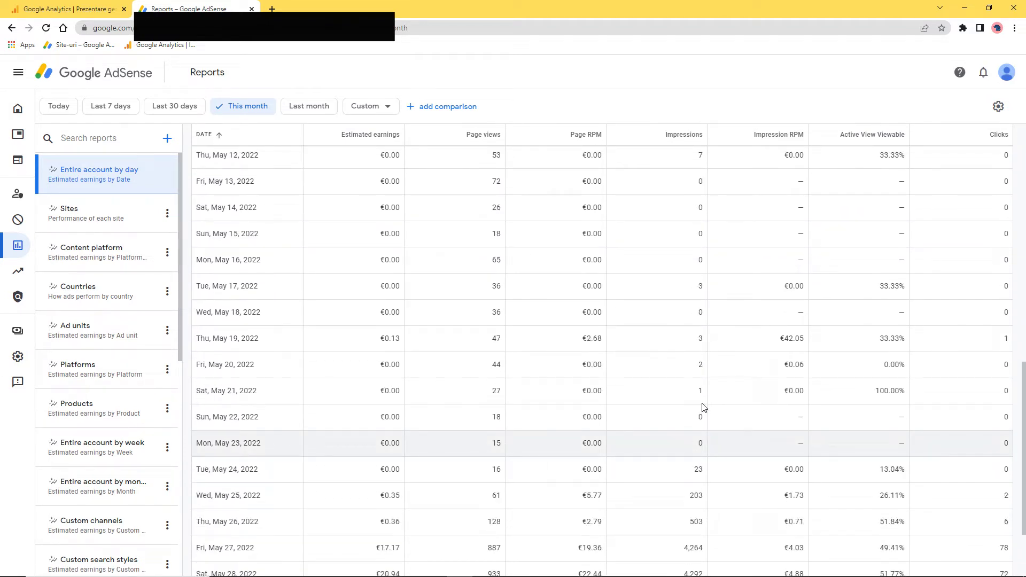
scroll(396, 359, up, 6)
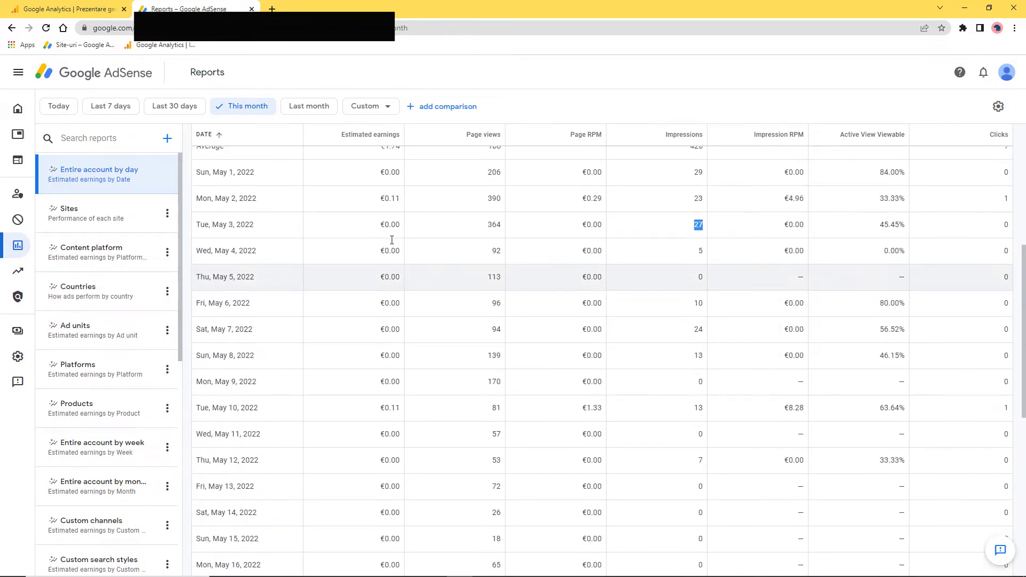
- Examine the estimated earnings per day throughout May 2022, including May 2 and May 10
scroll(392, 246, up, 3)
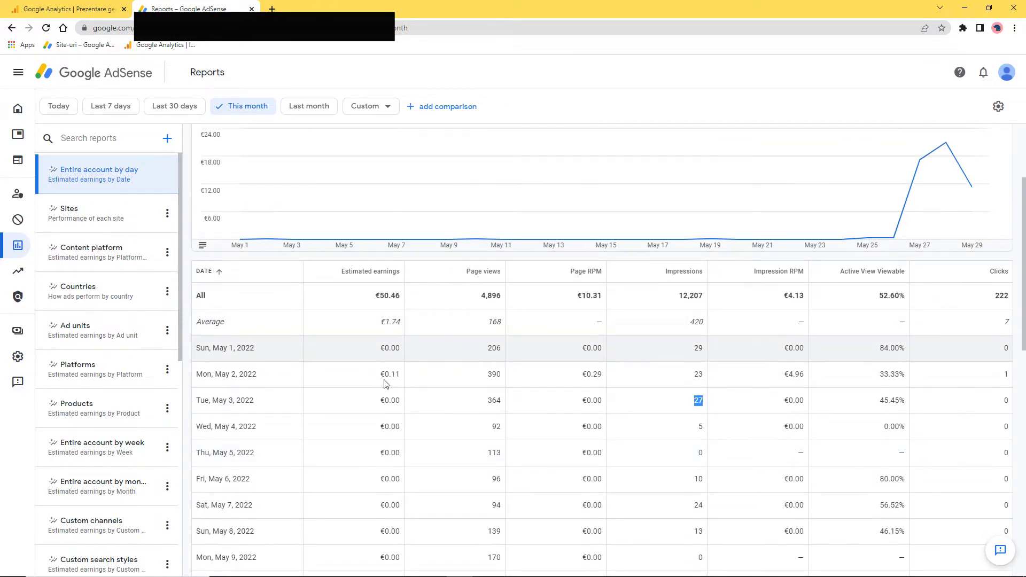
drag(382, 380, 396, 374)
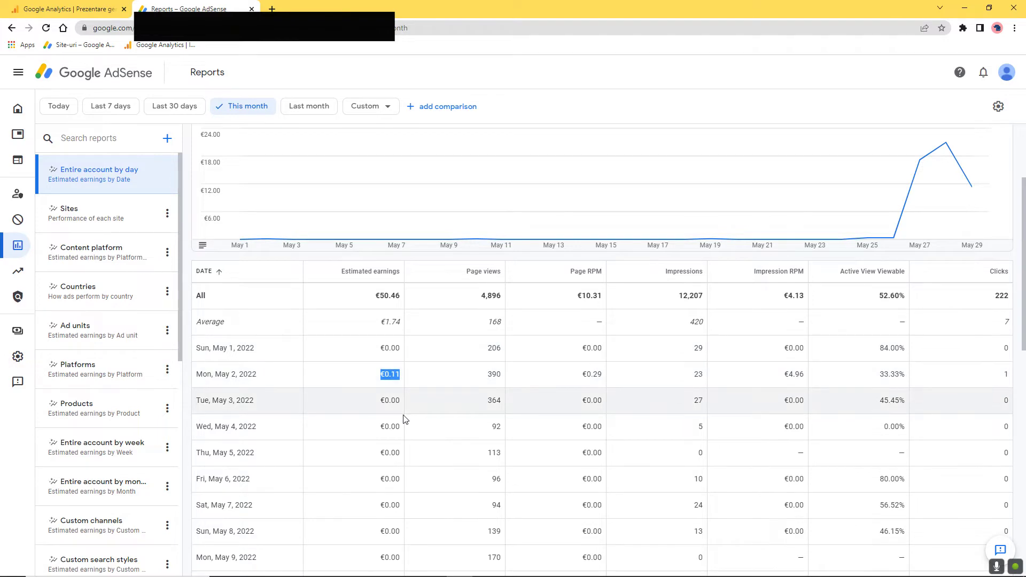
scroll(405, 420, down, 4)
drag(400, 371, 385, 371)
scroll(388, 413, down, 1)
scroll(388, 413, down, 3)
scroll(402, 511, down, 3)
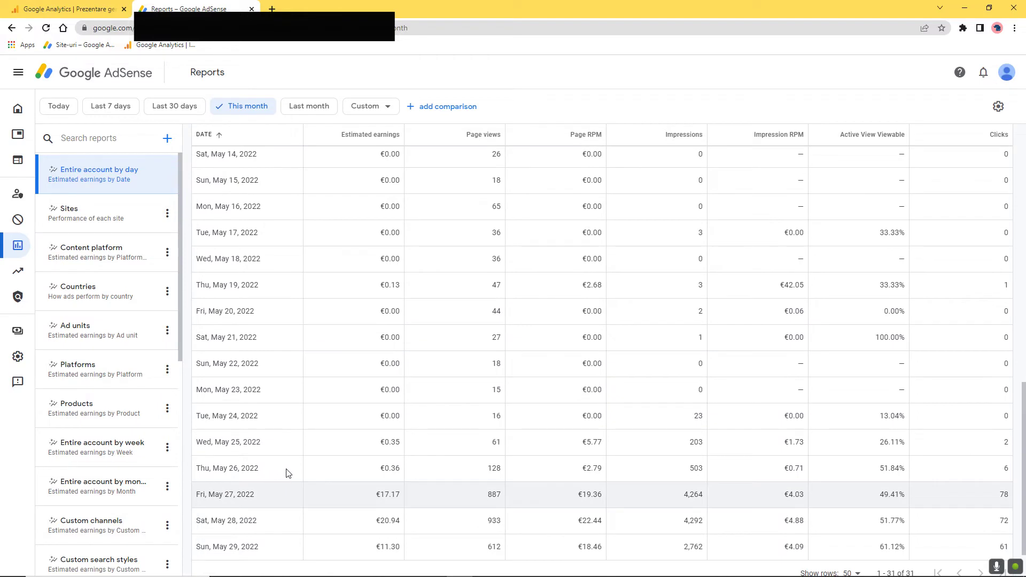
- Compare the May 26 impressions with the daily results and estimated earnings for May 27 through May 29
drag(199, 468, 267, 470)
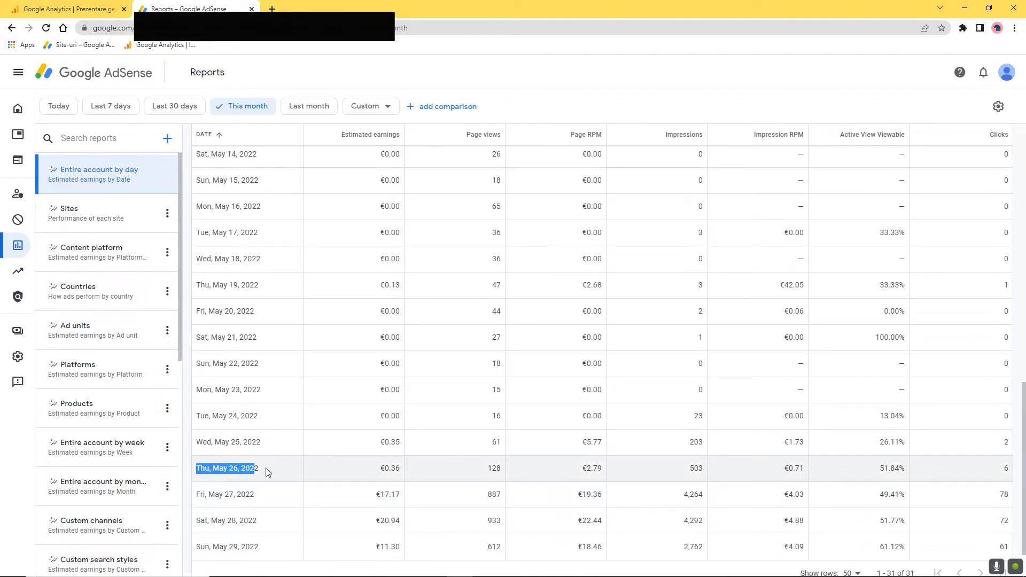
double_click(695, 469)
scroll(692, 468, down, 1)
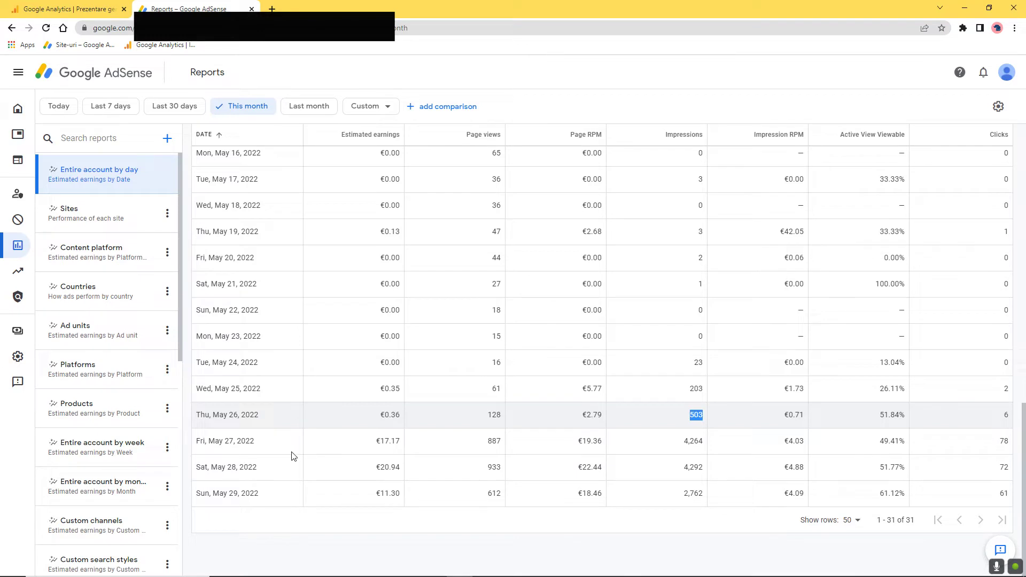
drag(197, 445, 630, 448)
drag(374, 468, 400, 464)
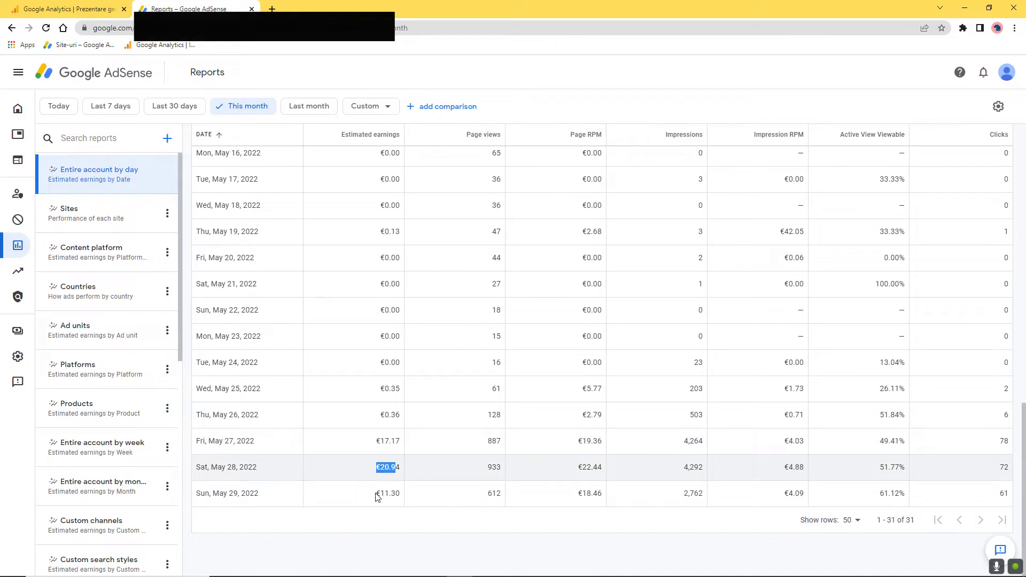
drag(377, 493, 405, 492)
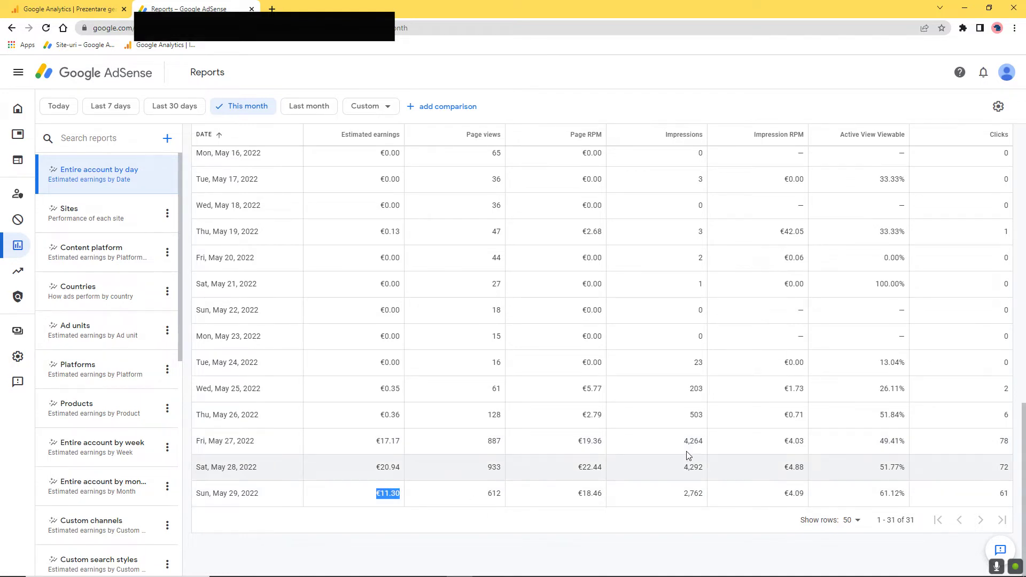
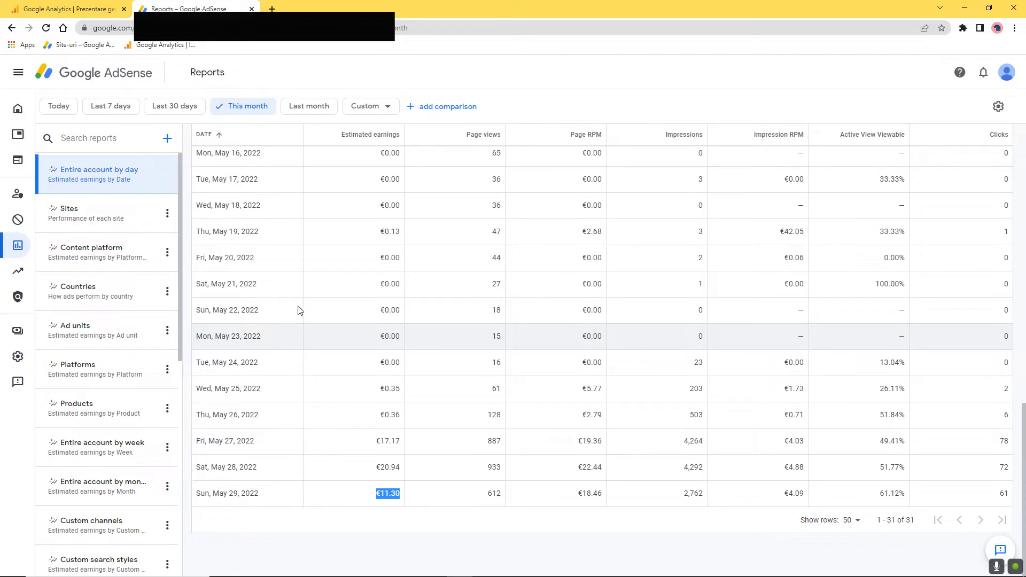
- View the Google Analytics real-time overview and return to the AdSense report
click(62, 11)
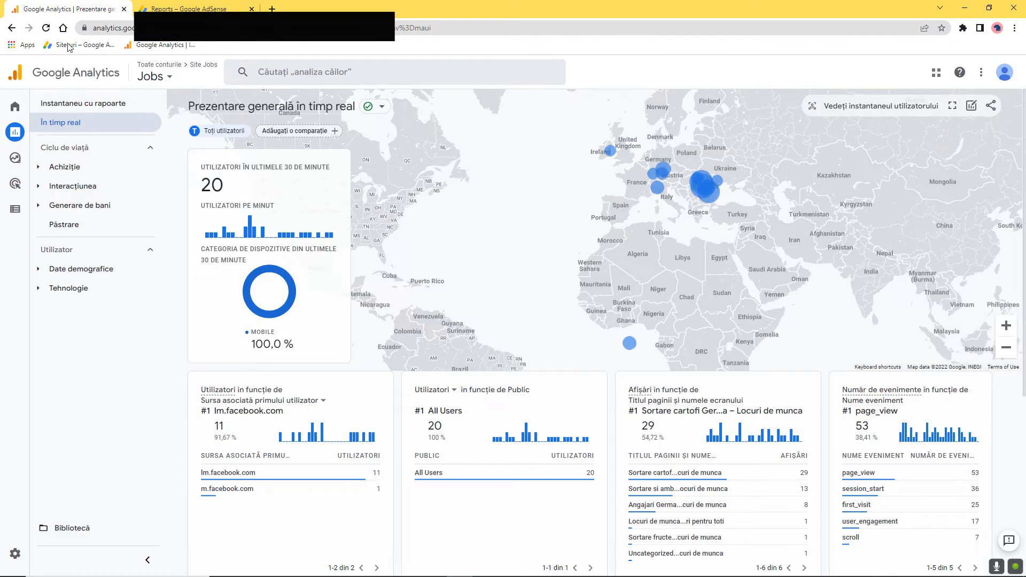
click(188, 8)
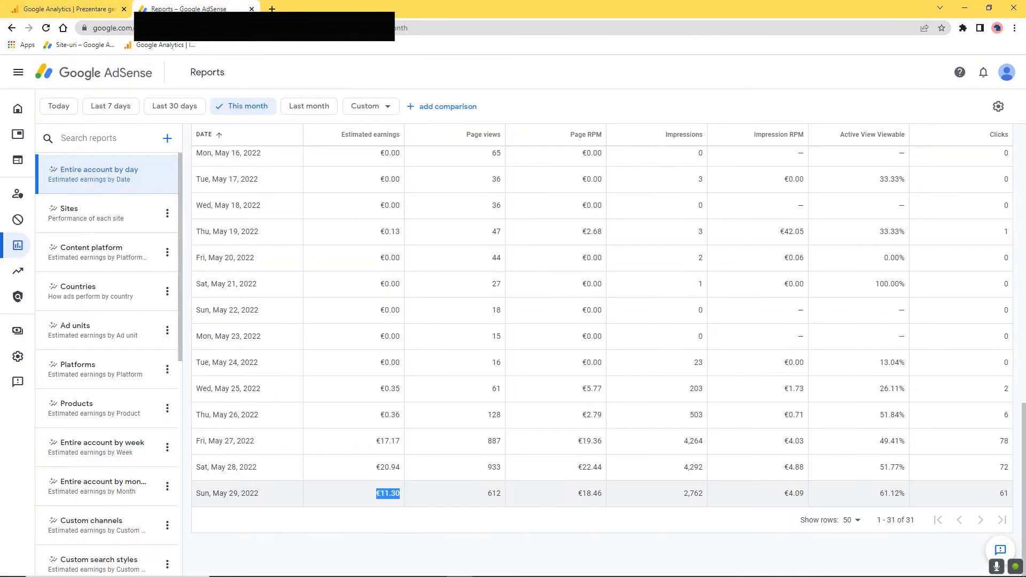
- Switch to the WordPress admin window and open the page for adding new plugins
mouse_move(276, 570)
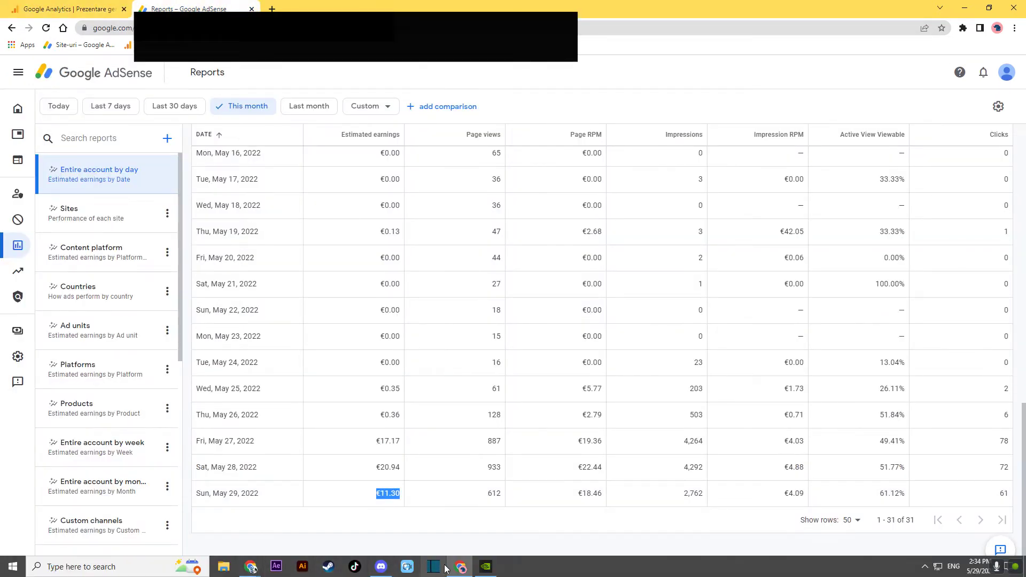
click(321, 513)
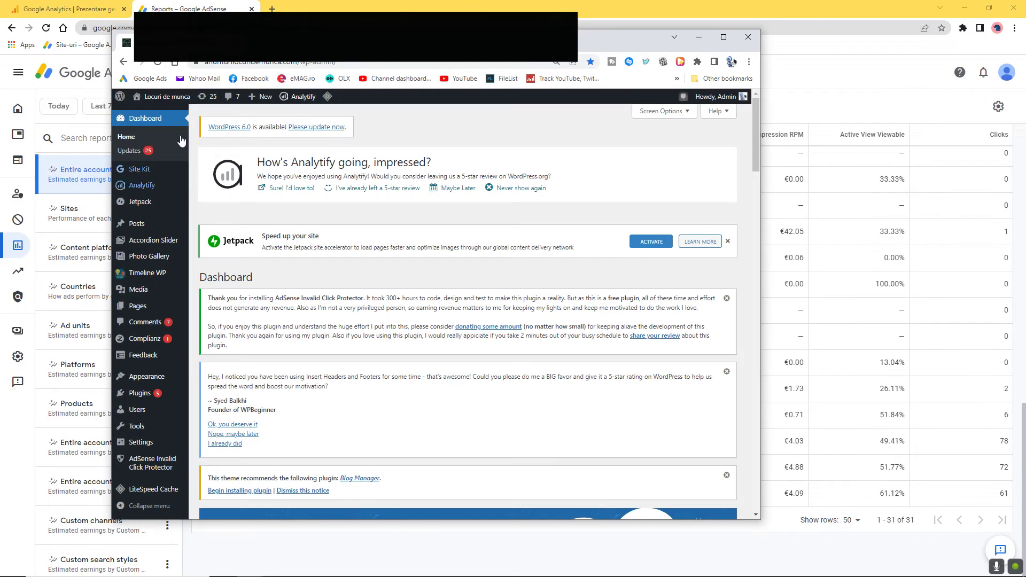
mouse_move(134, 190)
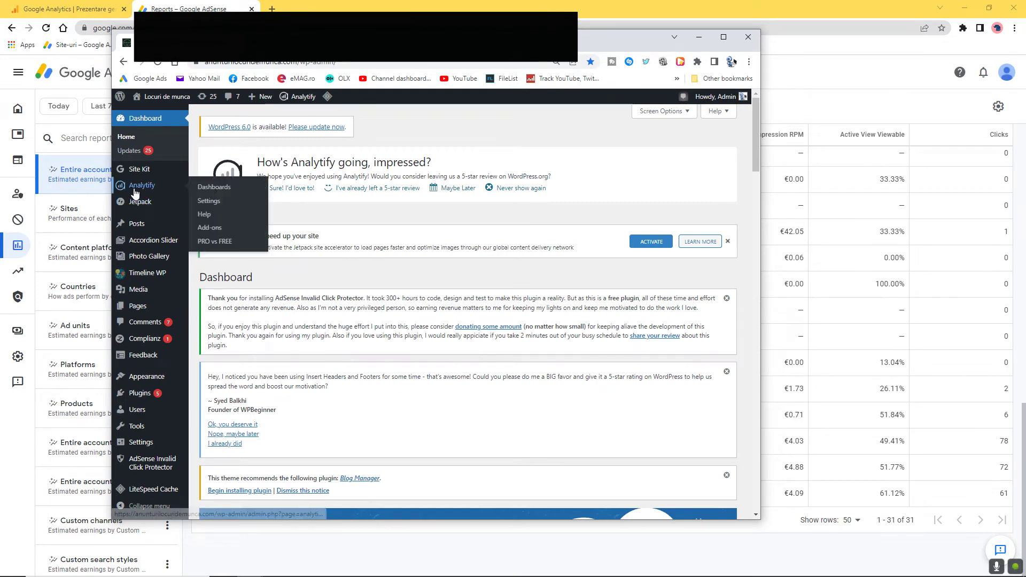
click(150, 400)
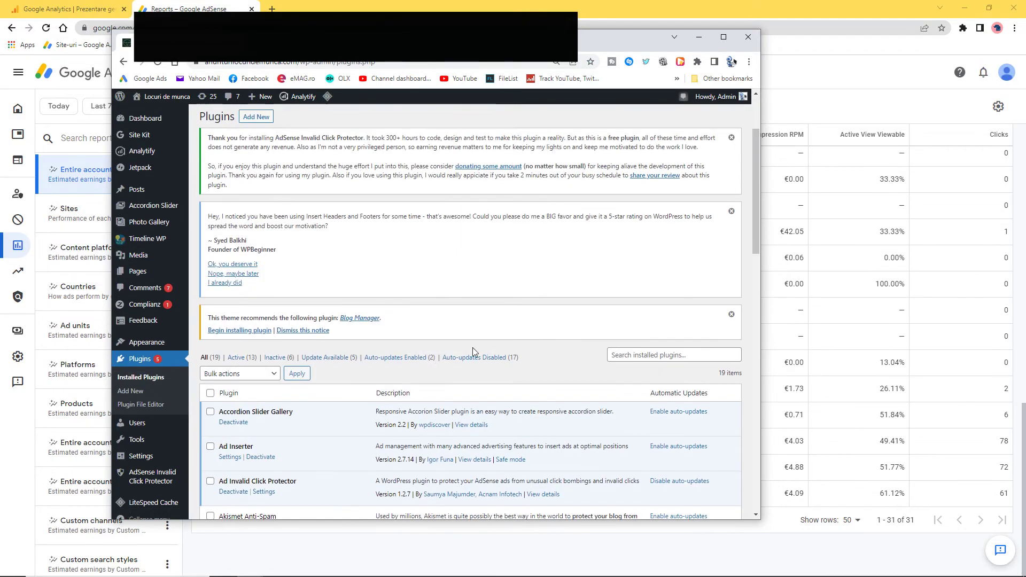
click(255, 226)
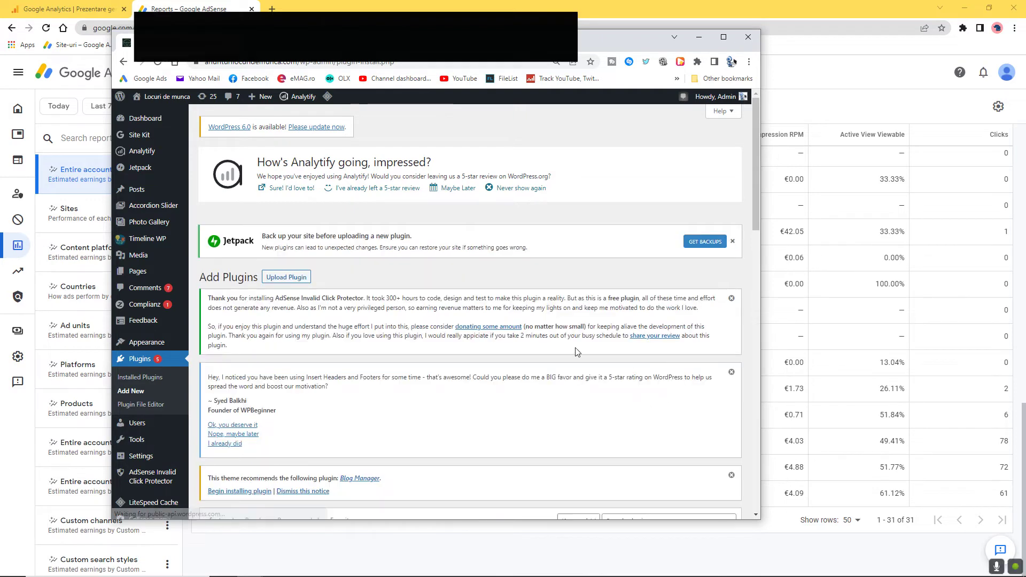
- Search the WordPress plugin directory for "google analytics" and look through the results
scroll(577, 352, down, 4)
click(631, 309)
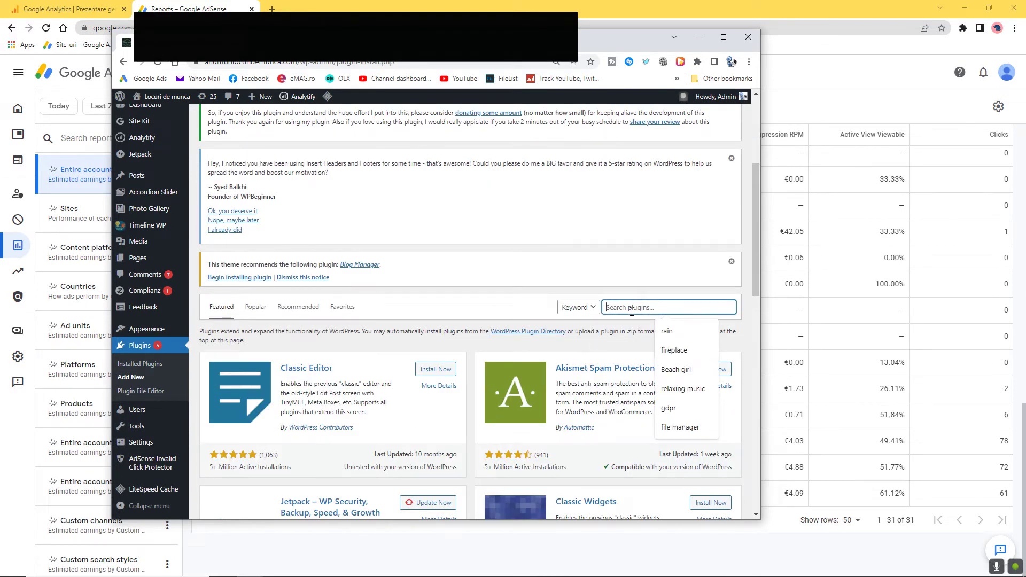
text(google analytics)
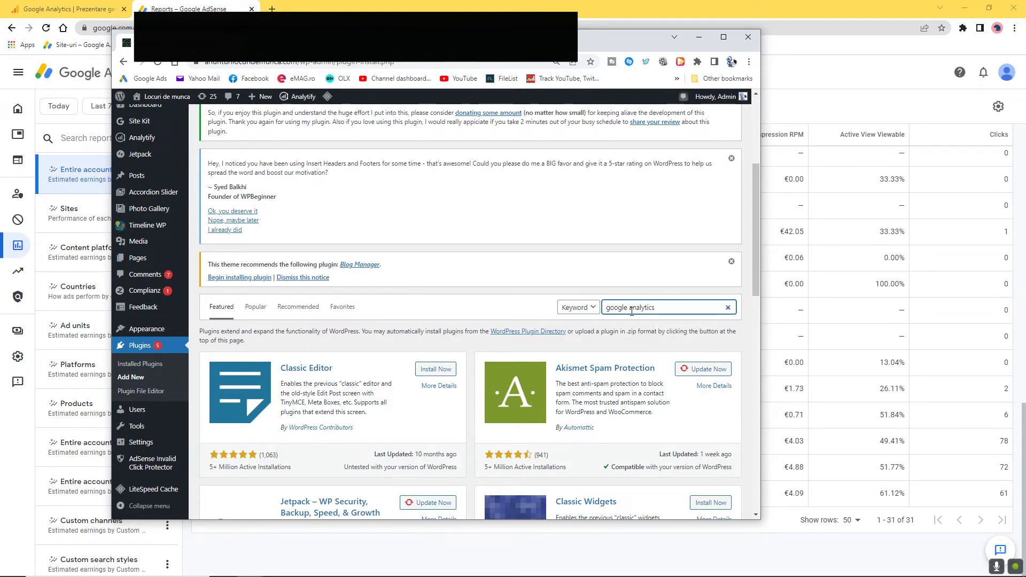
key(Return)
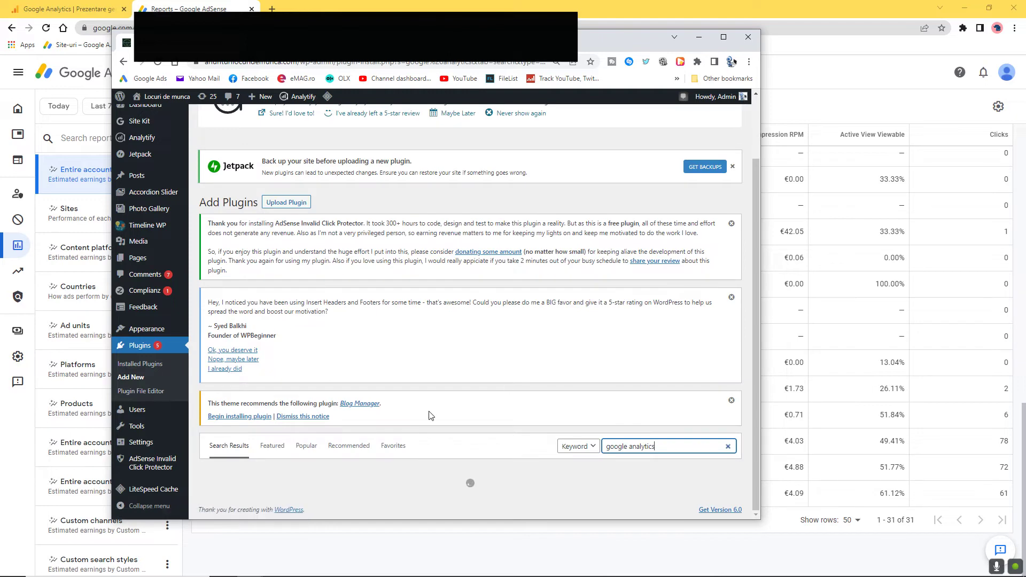
scroll(430, 407, down, 3)
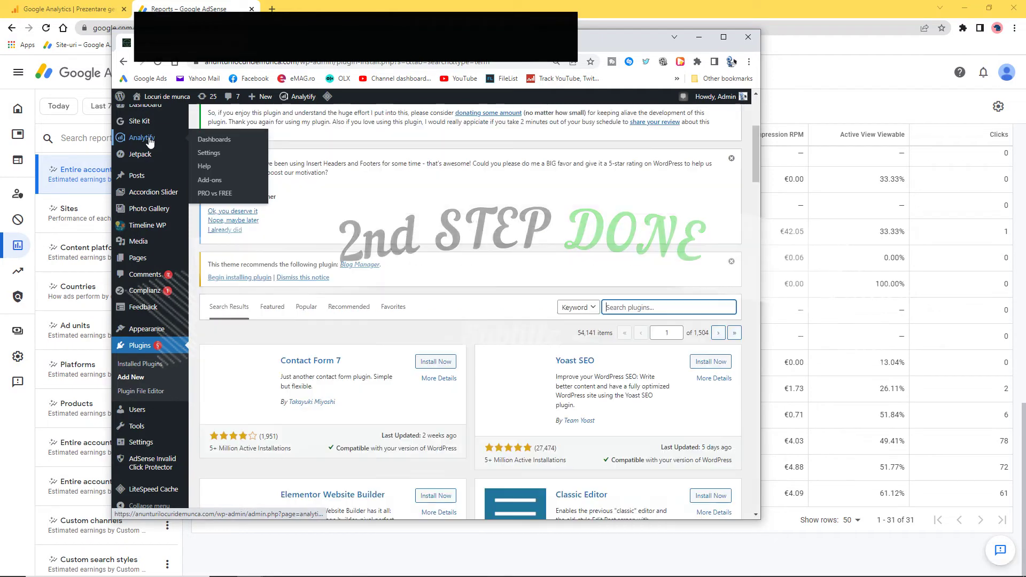
- Open the Analytify dashboard in WordPress, and switch to Google Analytics to reload the real-time overview
click(150, 141)
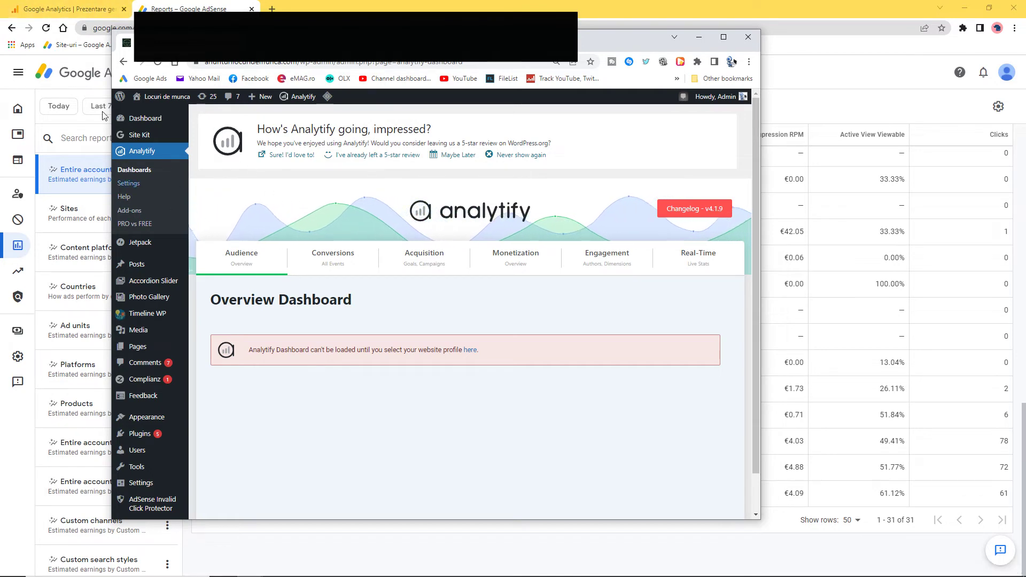
click(68, 6)
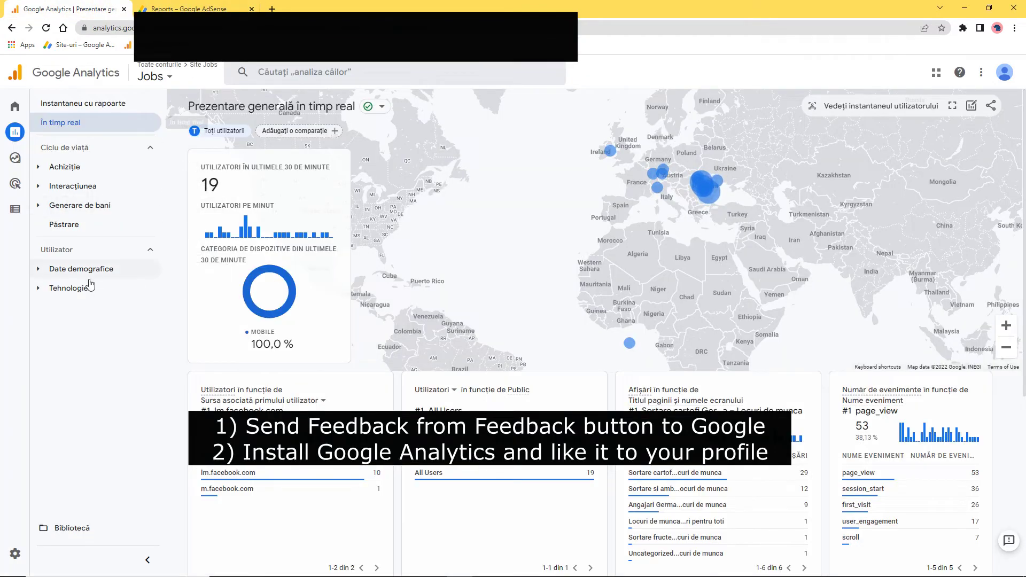
click(47, 29)
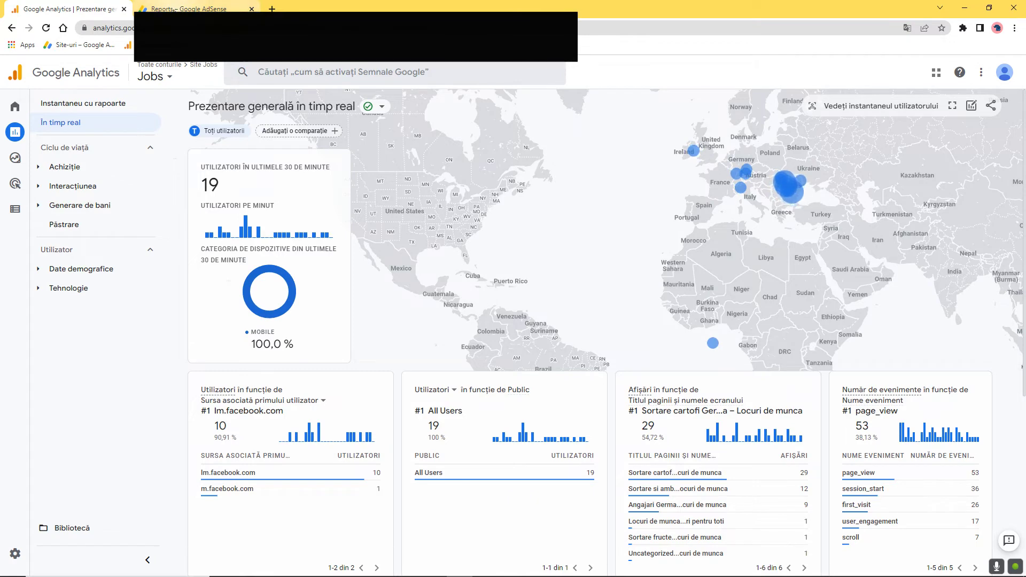
- Bring up the Send feedback form in AdSense and return to the Google Analytics real-time overview
click(152, 7)
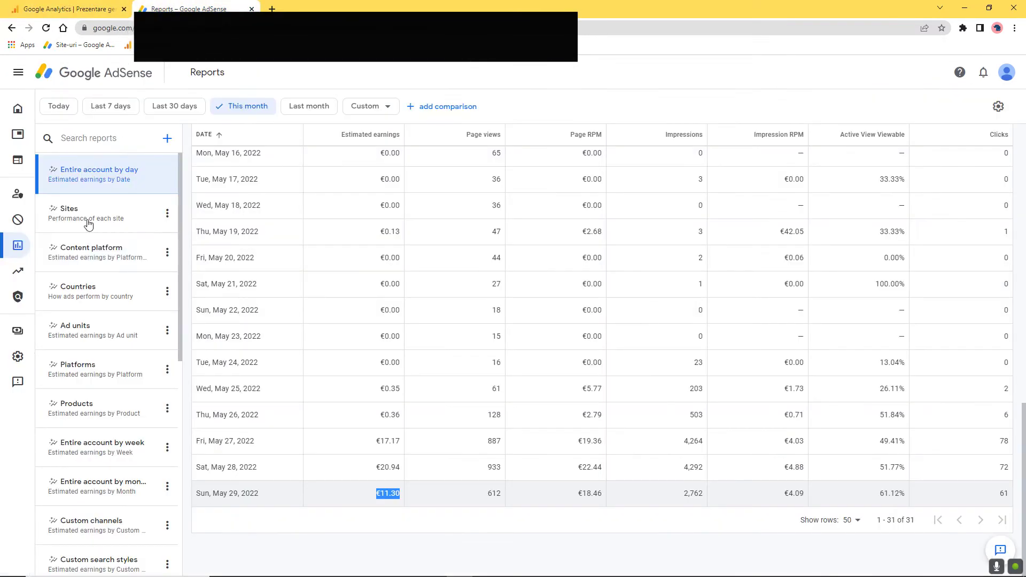
click(33, 385)
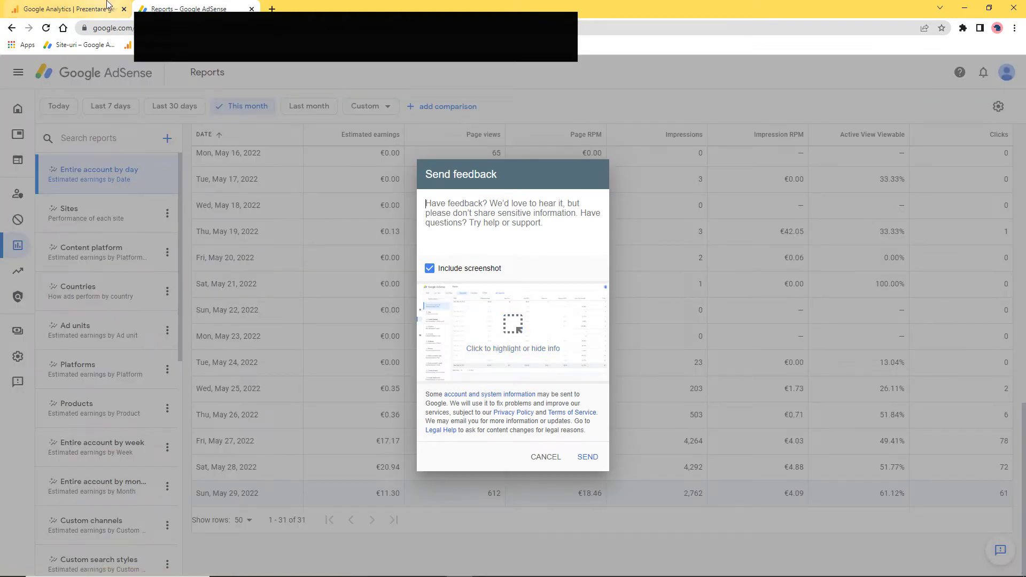
click(96, 9)
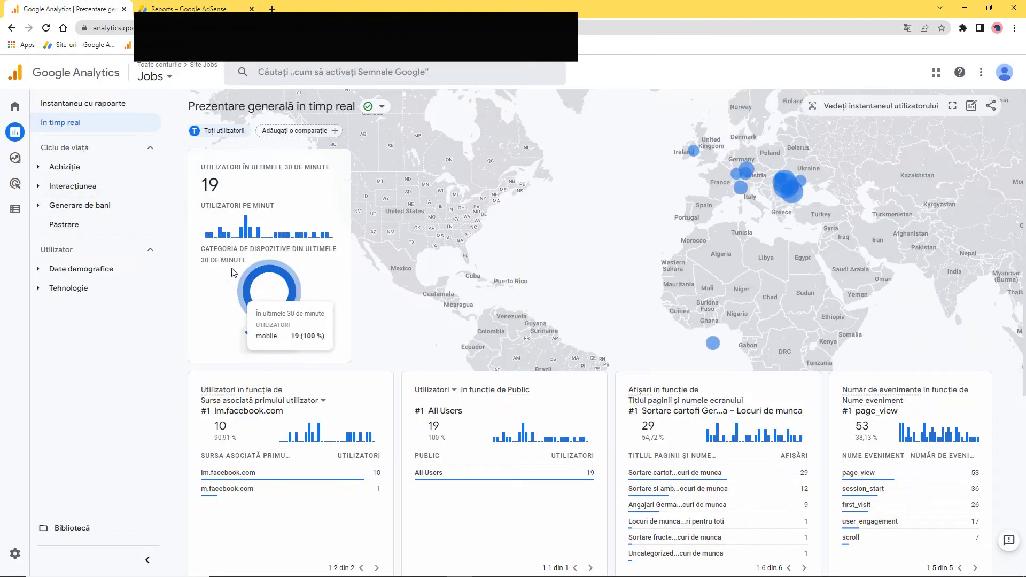
- Switch to WordPress, open the installed plugins list, and locate and highlight the Ad Invalid Click Protector plugin
mouse_move(496, 566)
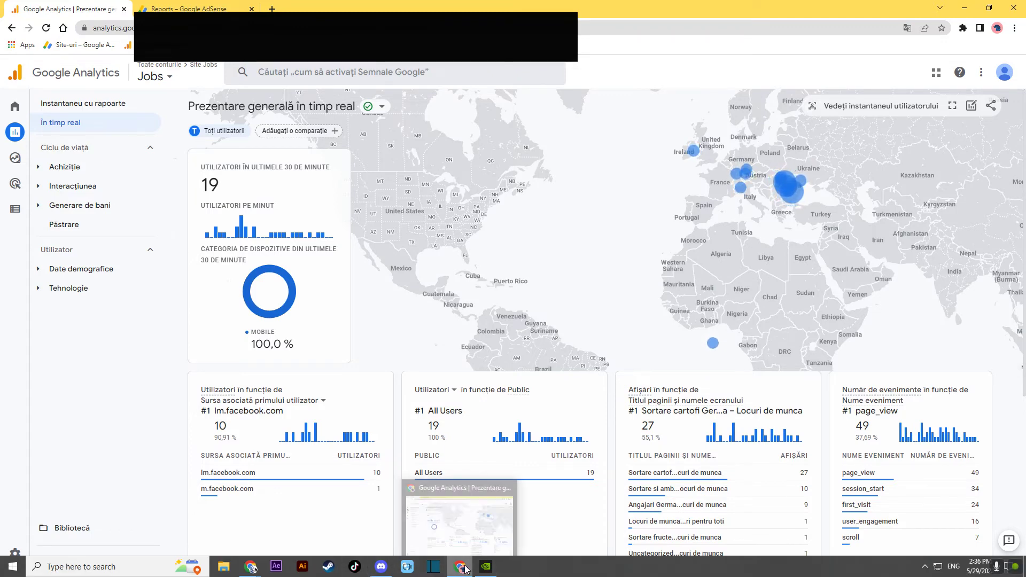
click(306, 521)
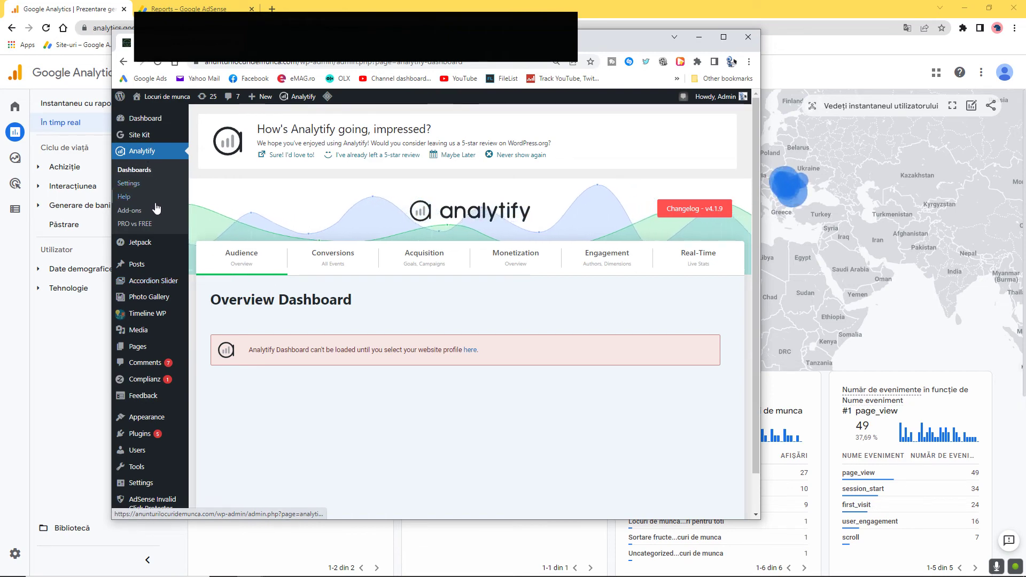
mouse_move(161, 426)
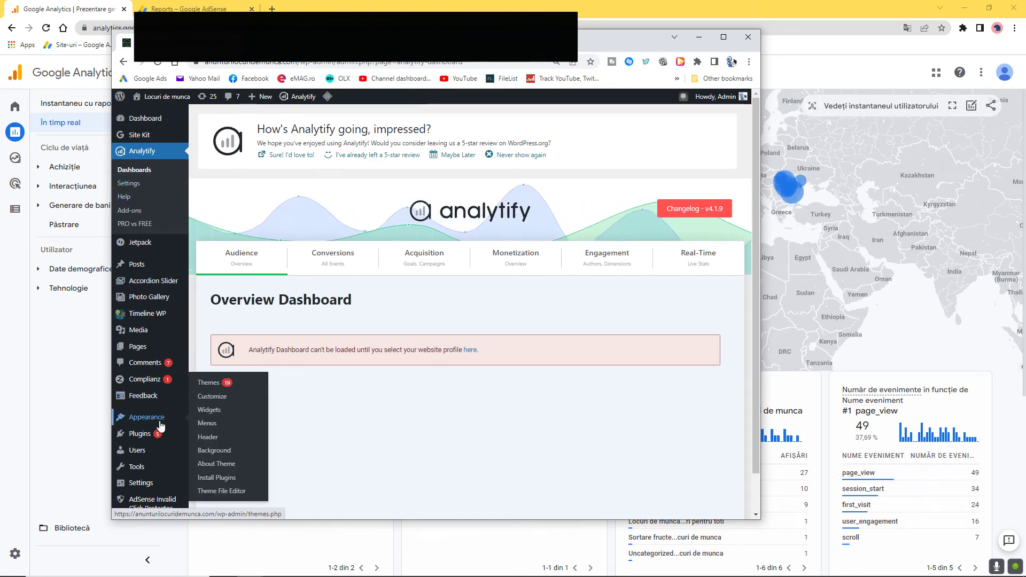
click(140, 433)
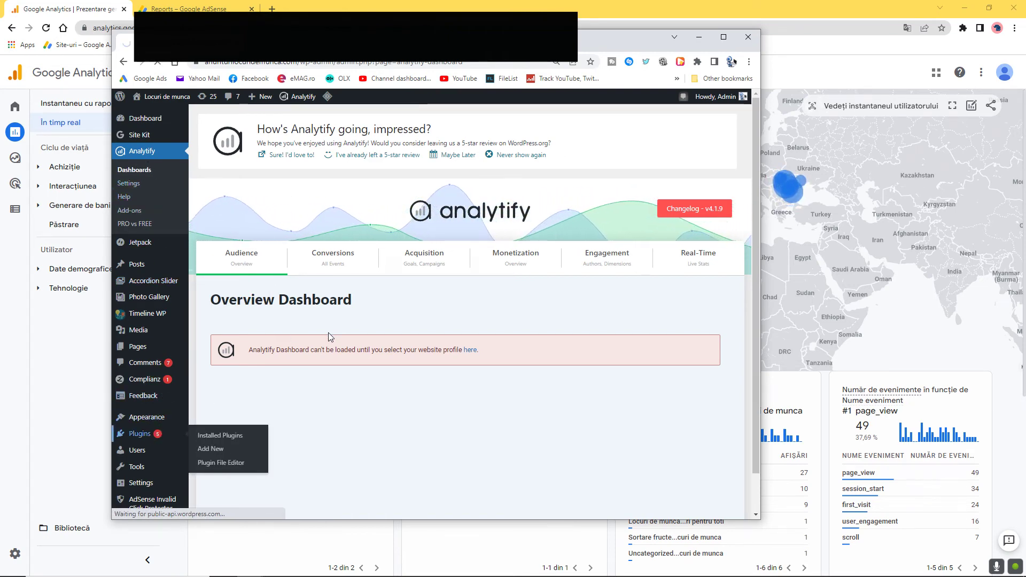
scroll(329, 336, down, 5)
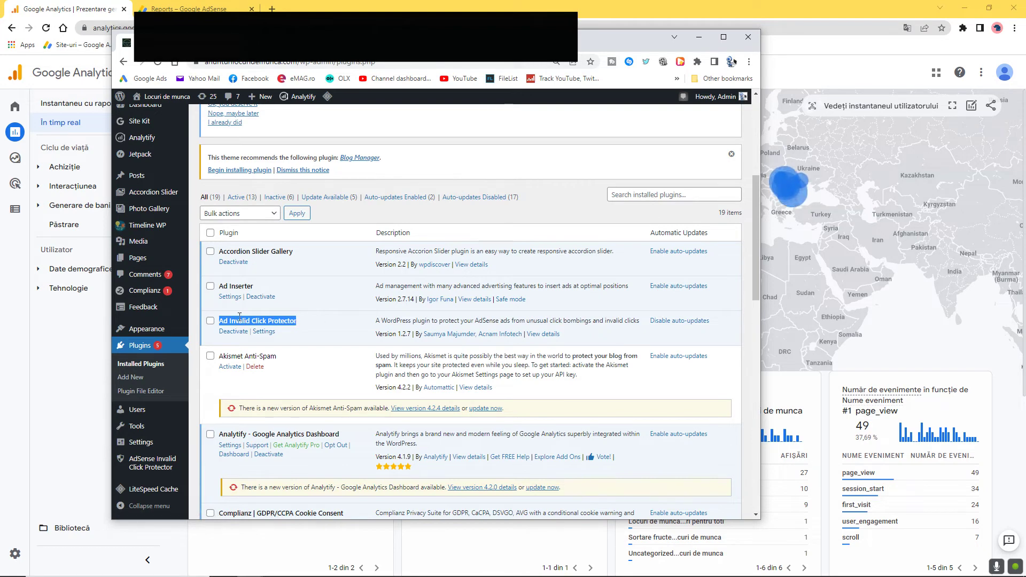
scroll(265, 277, up, 3)
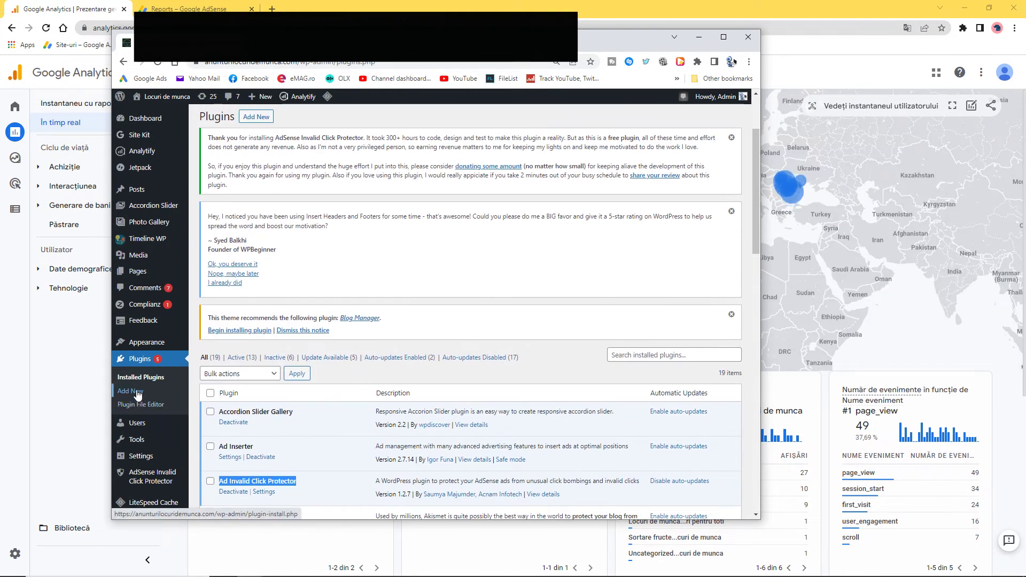
scroll(227, 386, down, 2)
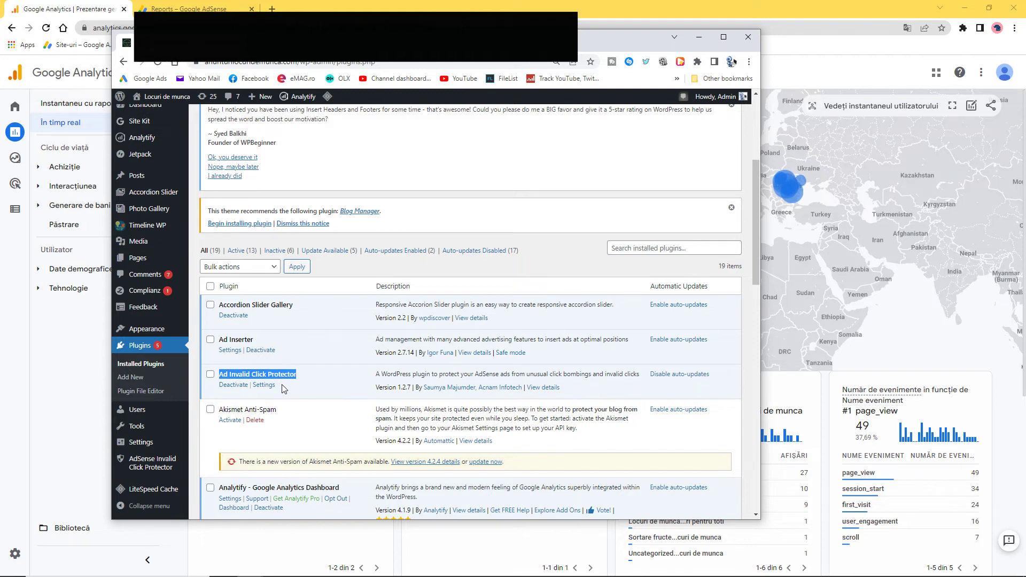
- Look over the installed WordPress plugins, return to the AdSense reports, and cancel the Send feedback form
scroll(283, 392, down, 2)
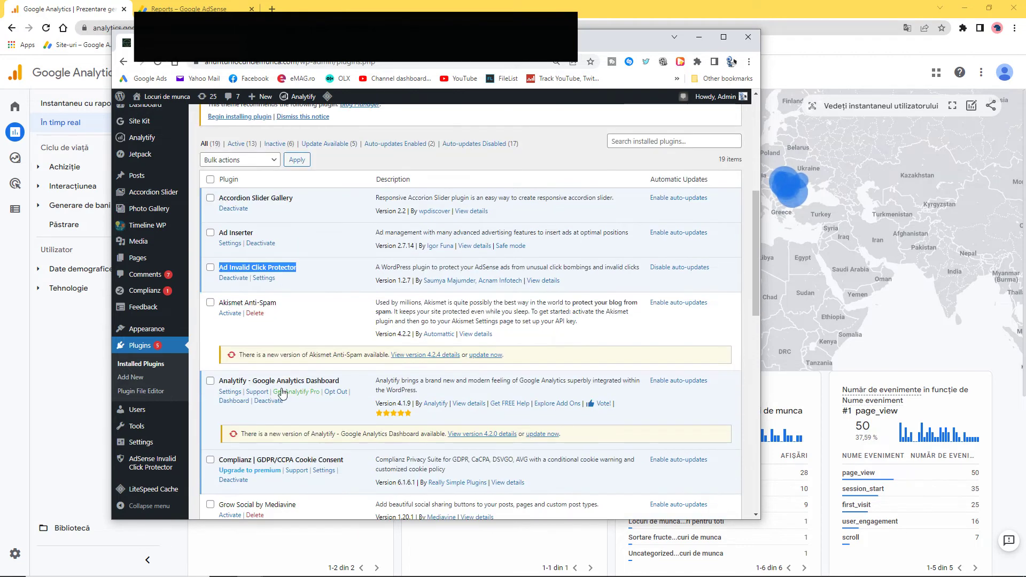
scroll(294, 420, up, 6)
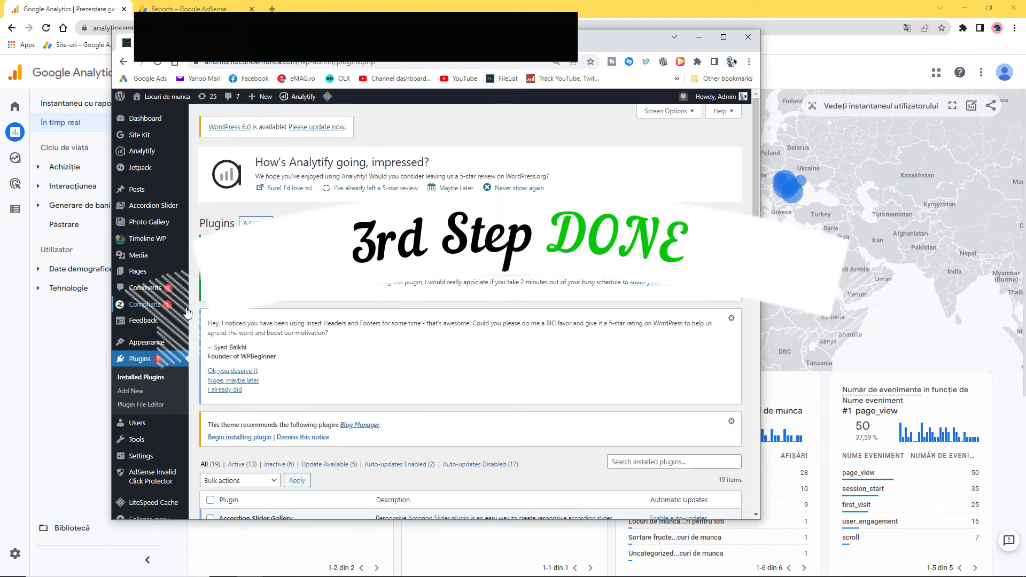
mouse_move(49, 345)
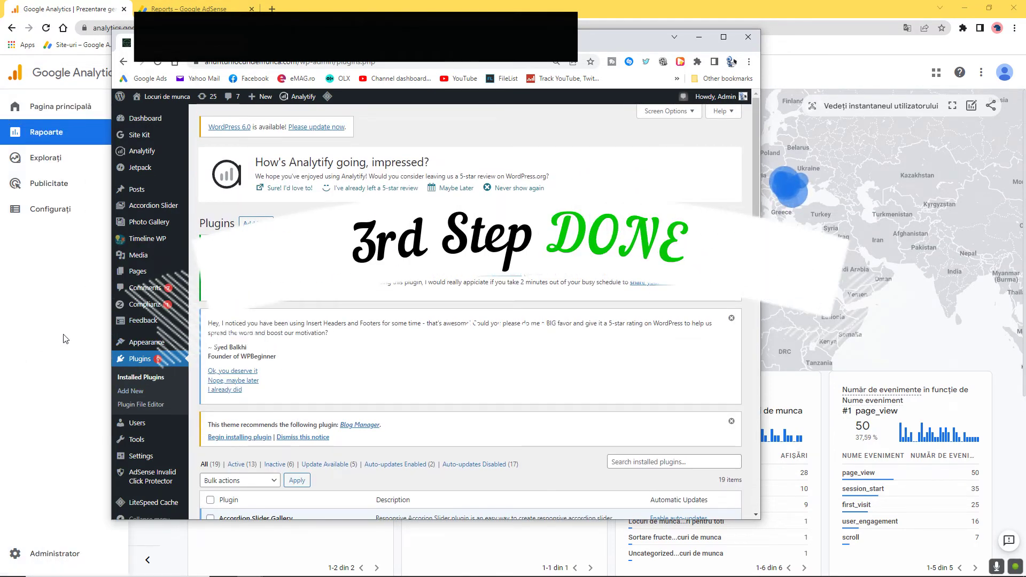
click(118, 7)
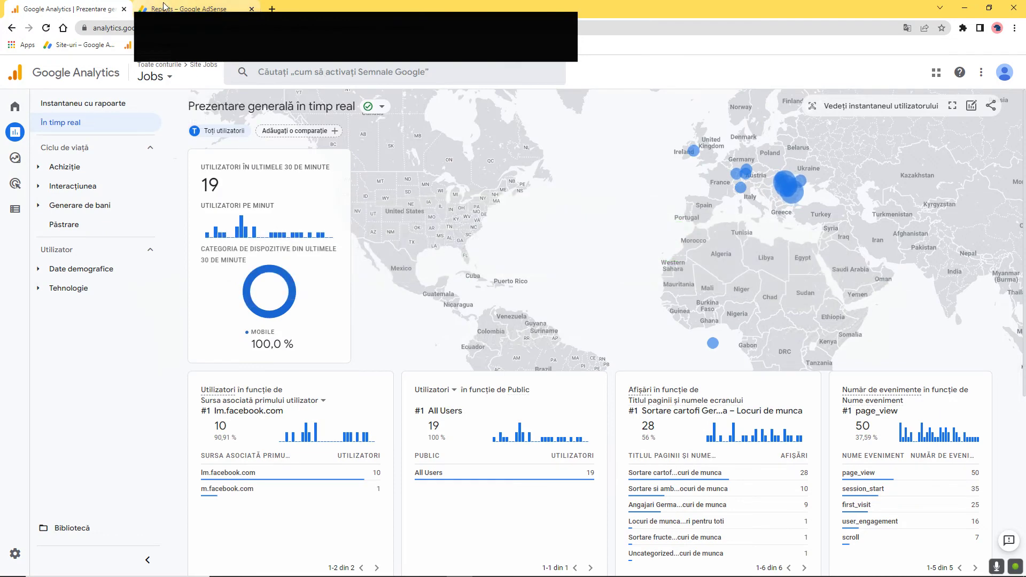
click(186, 8)
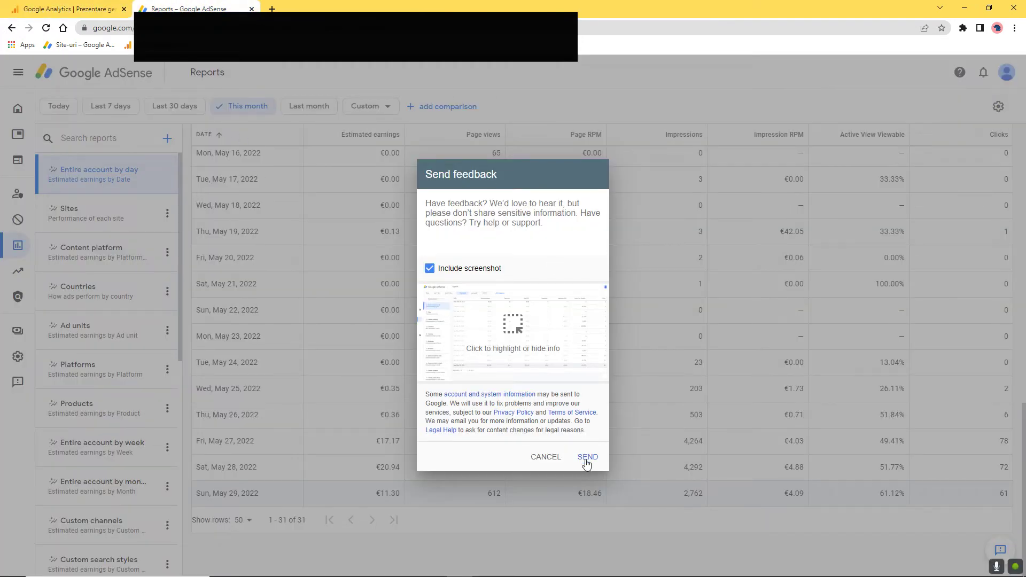
click(545, 454)
- Open the AdSense Ads overview with the list of all sites
mouse_move(35, 155)
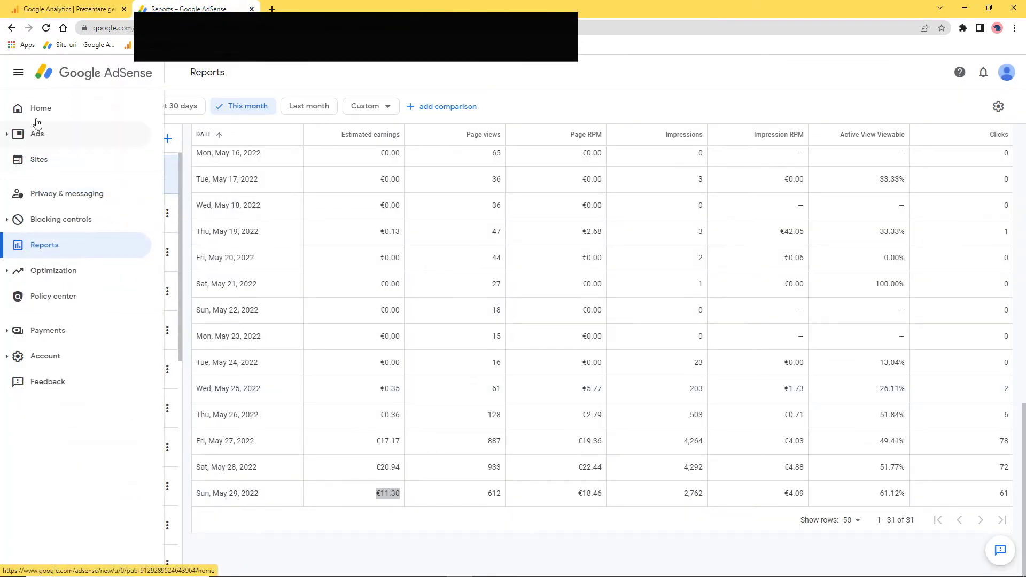
click(39, 136)
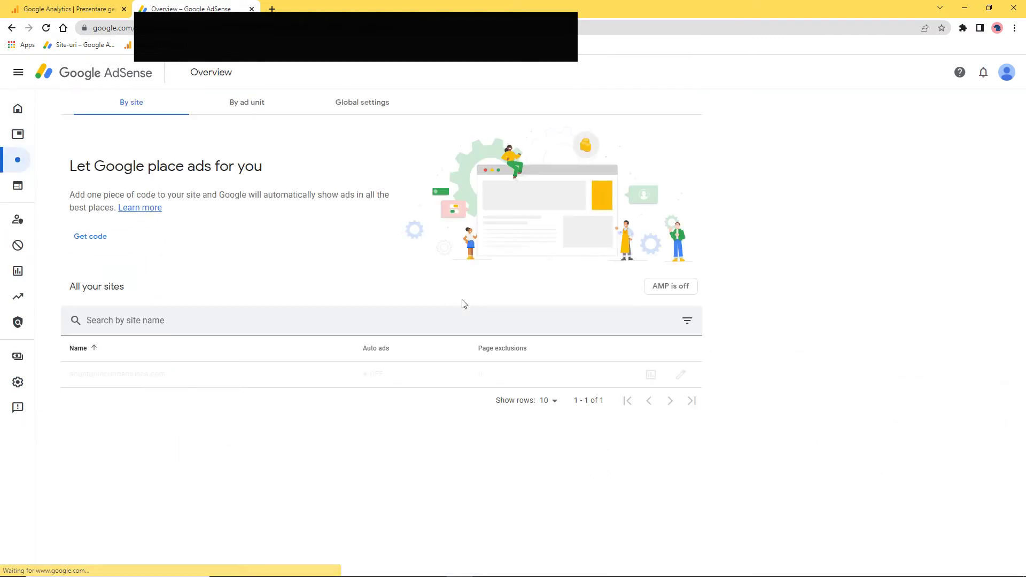
mouse_move(19, 176)
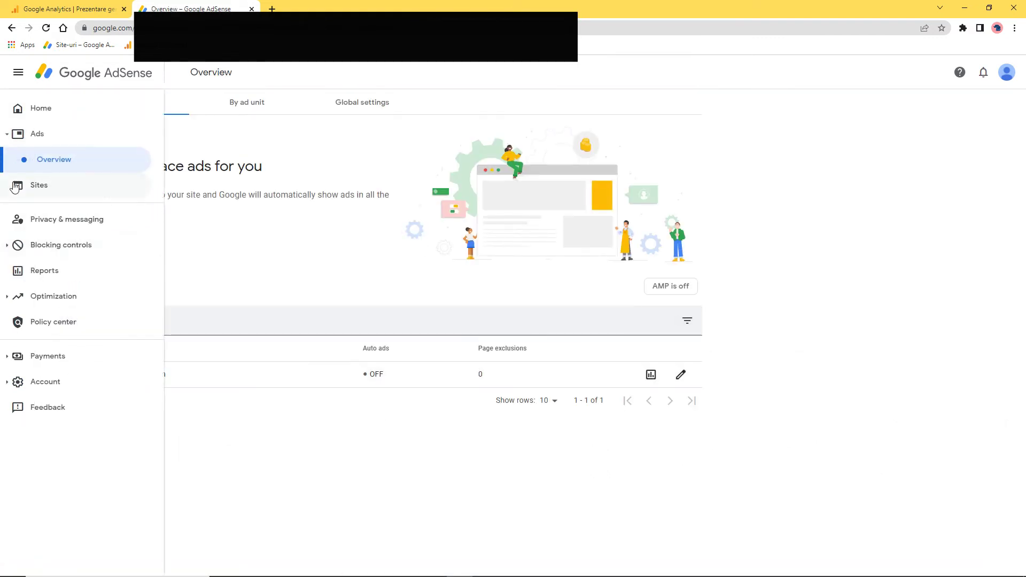
click(36, 137)
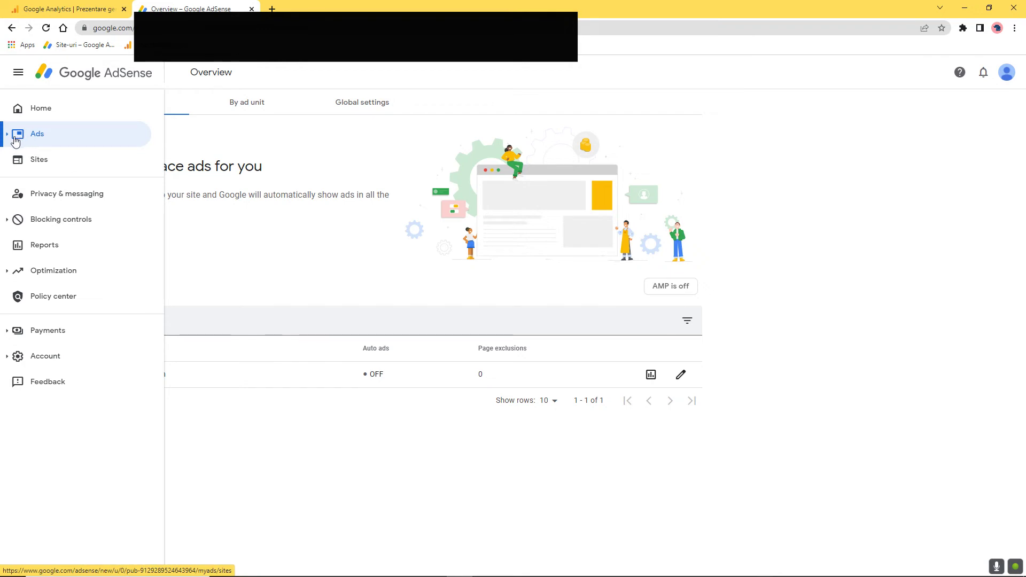
click(15, 140)
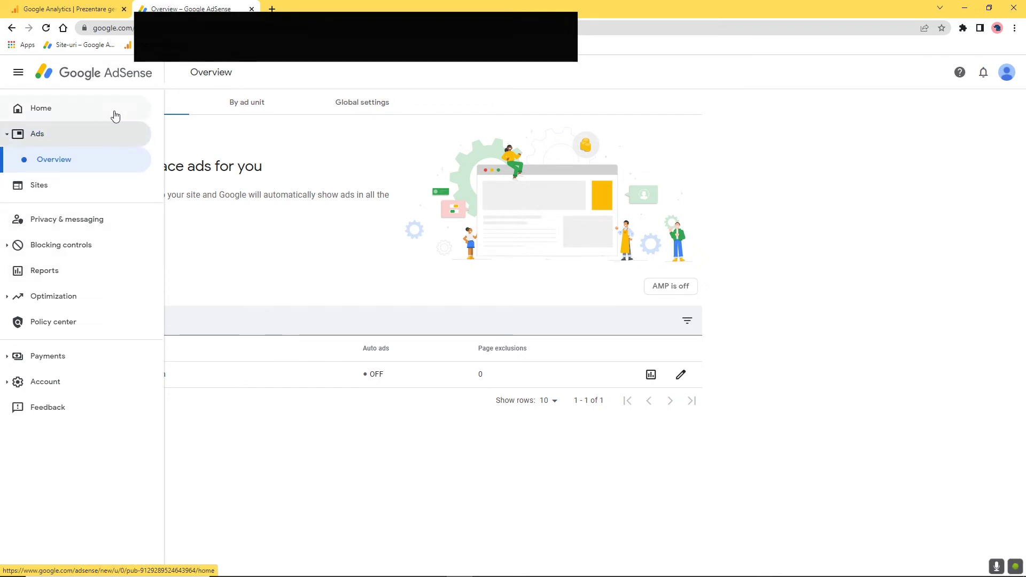
click(37, 135)
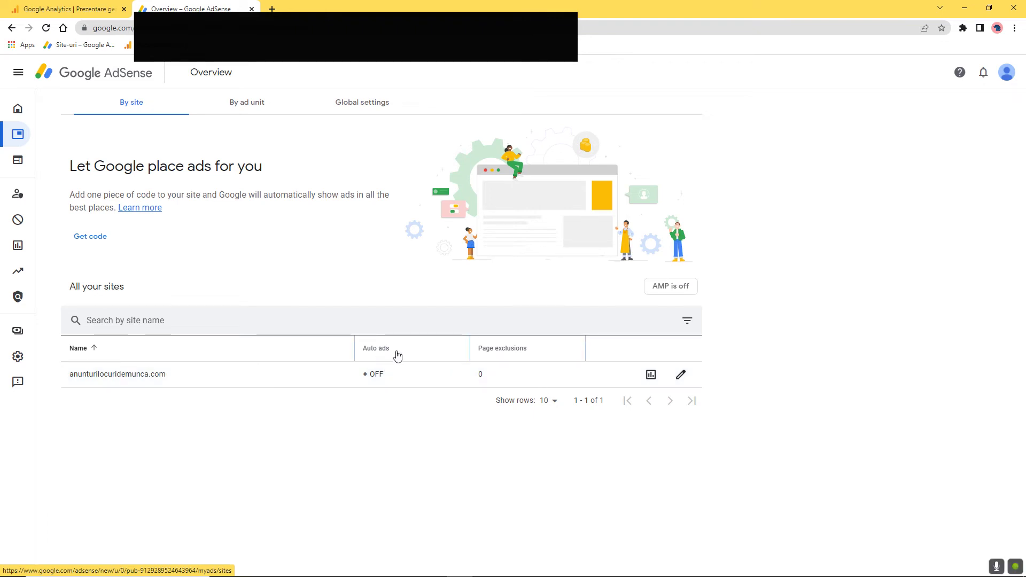
- Toggle Auto ads on and back off in anunturilocuridemunca.com's ad settings preview, close it without applying, and highlight the site's Auto ads status
click(681, 379)
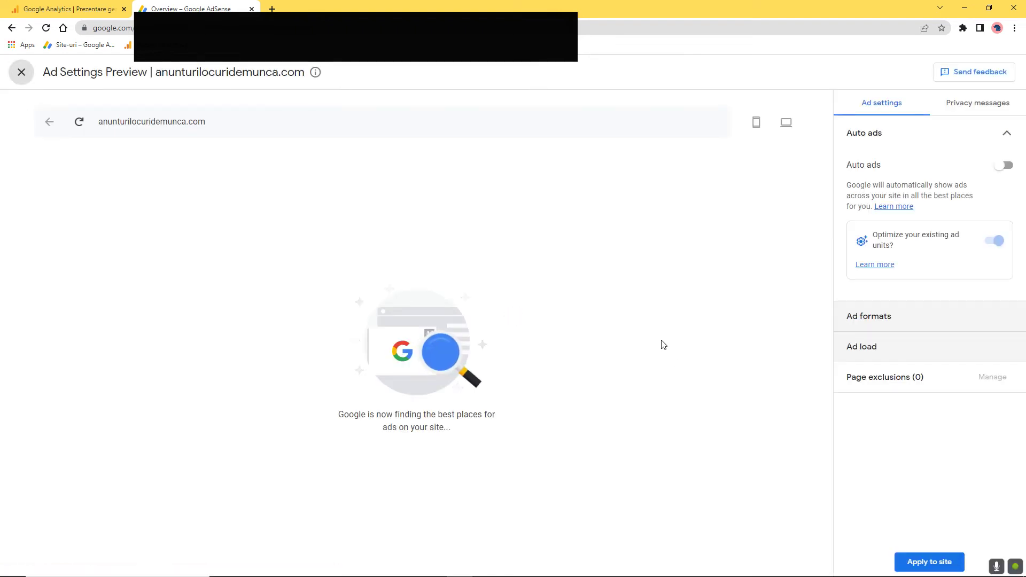
click(1006, 166)
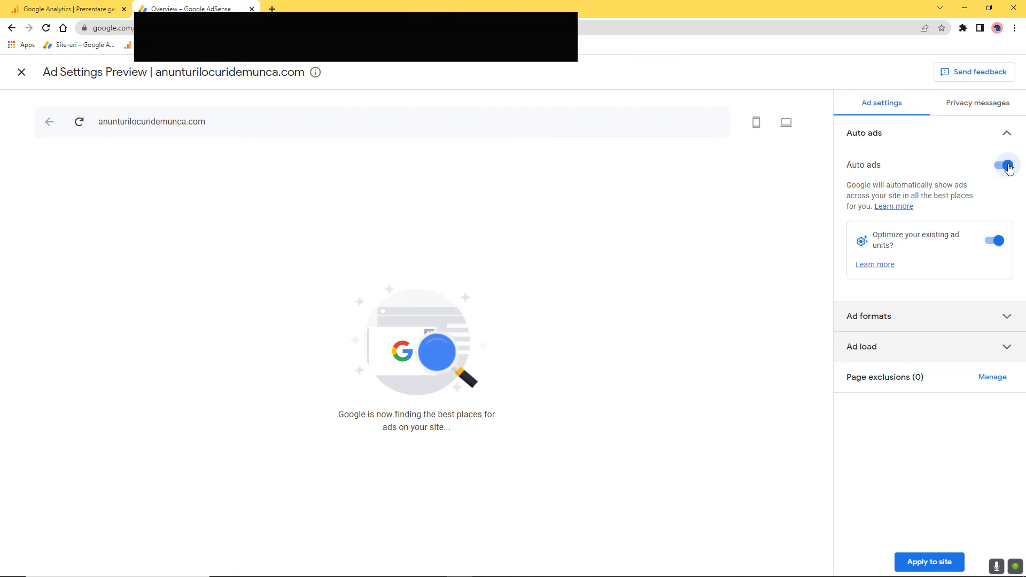
click(1007, 167)
click(1006, 167)
click(1007, 167)
click(1007, 166)
click(1008, 169)
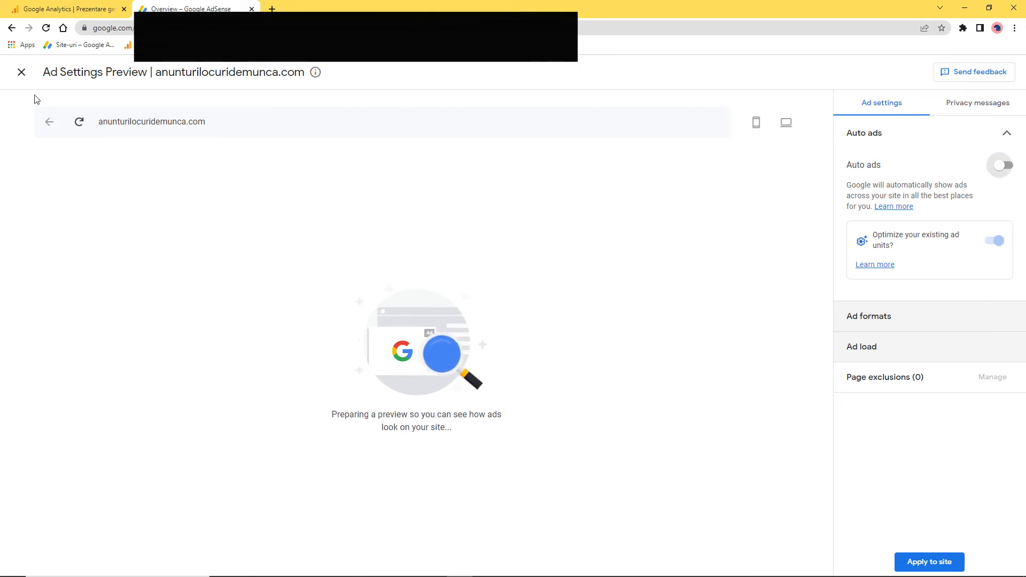
click(22, 71)
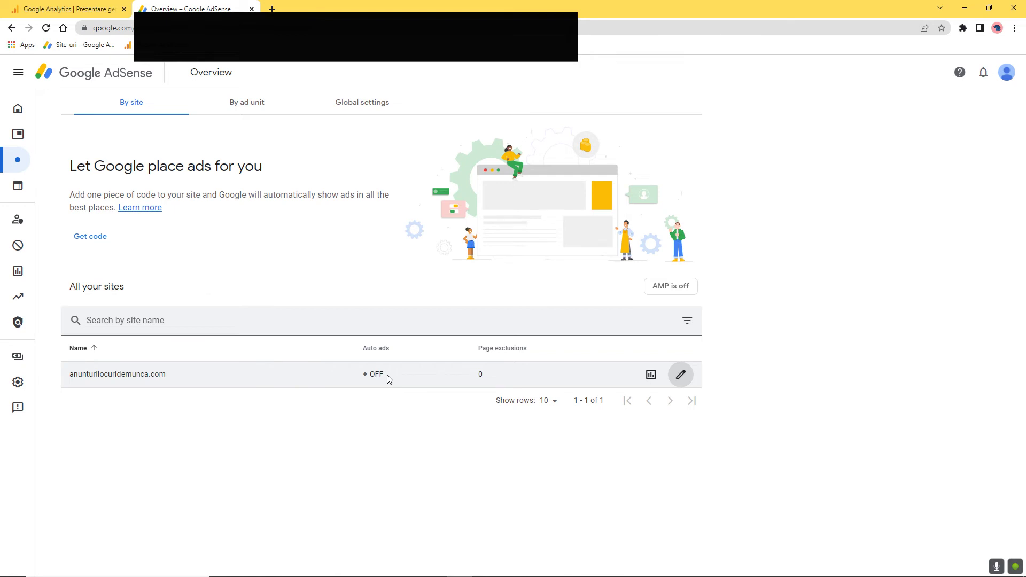
drag(387, 378, 374, 375)
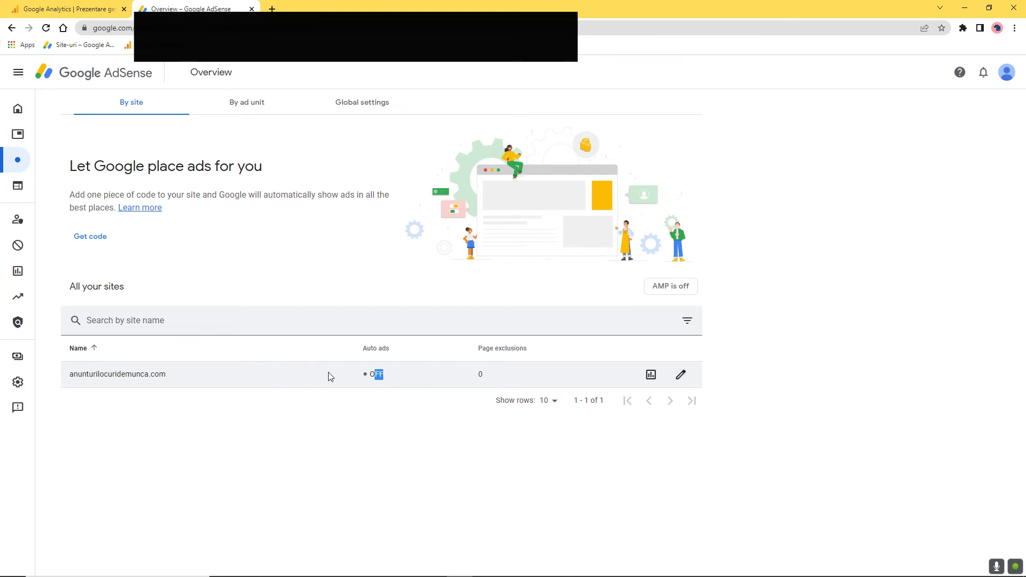
- Show the existing ad units and bring up the Archive option for the "multiple mici" unit, dismissing it without archiving
click(257, 106)
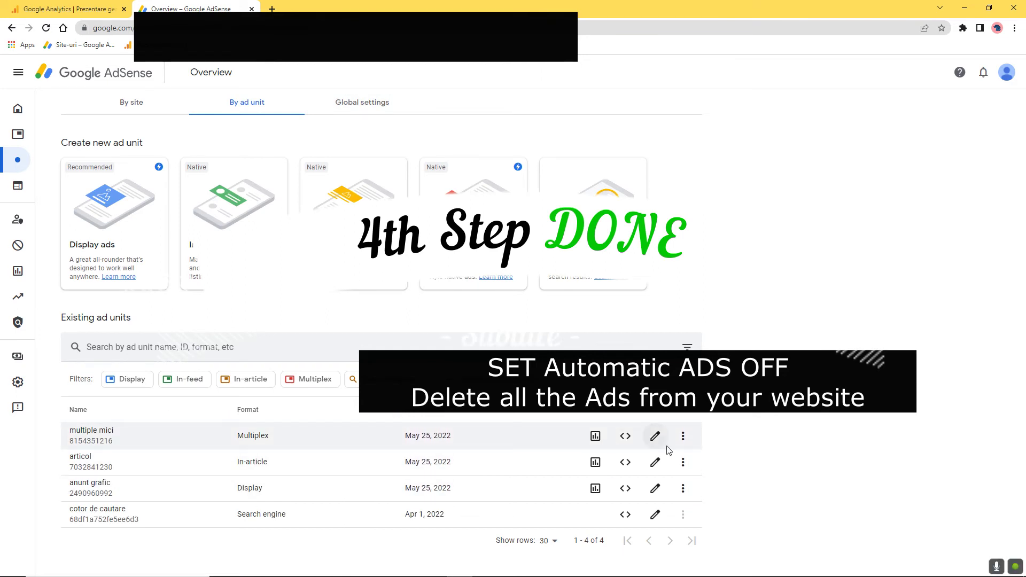
click(683, 437)
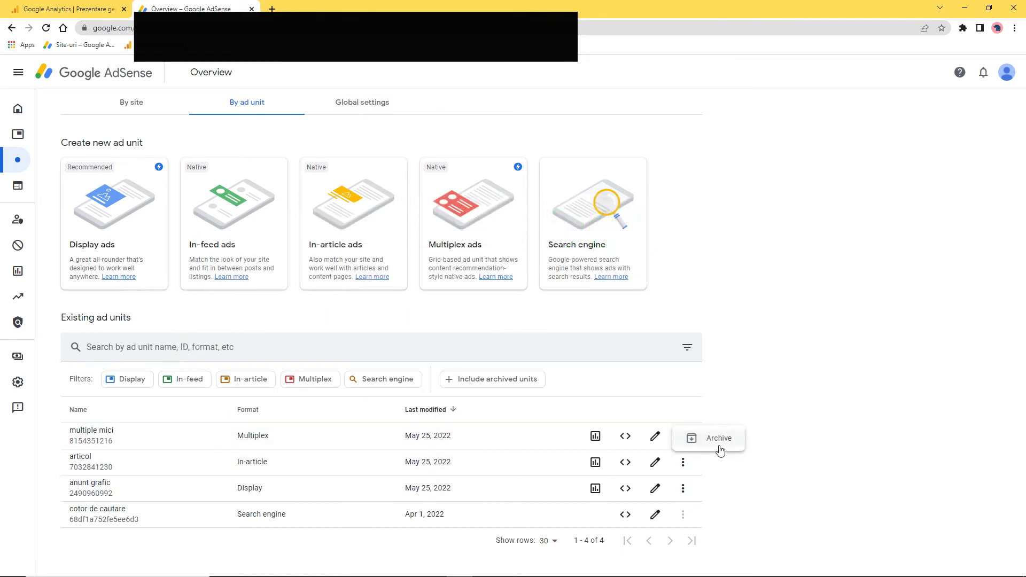
click(678, 443)
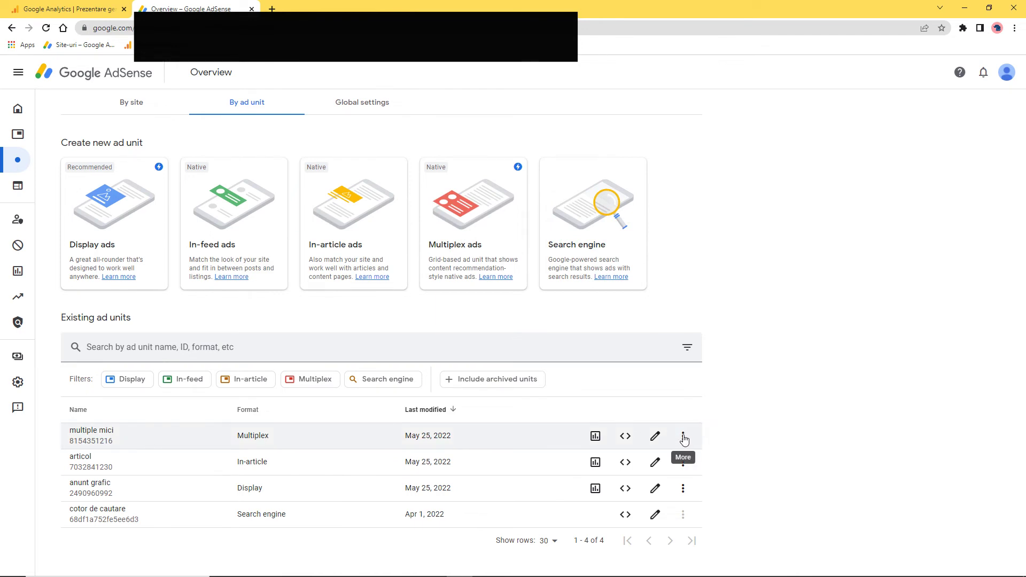
click(683, 438)
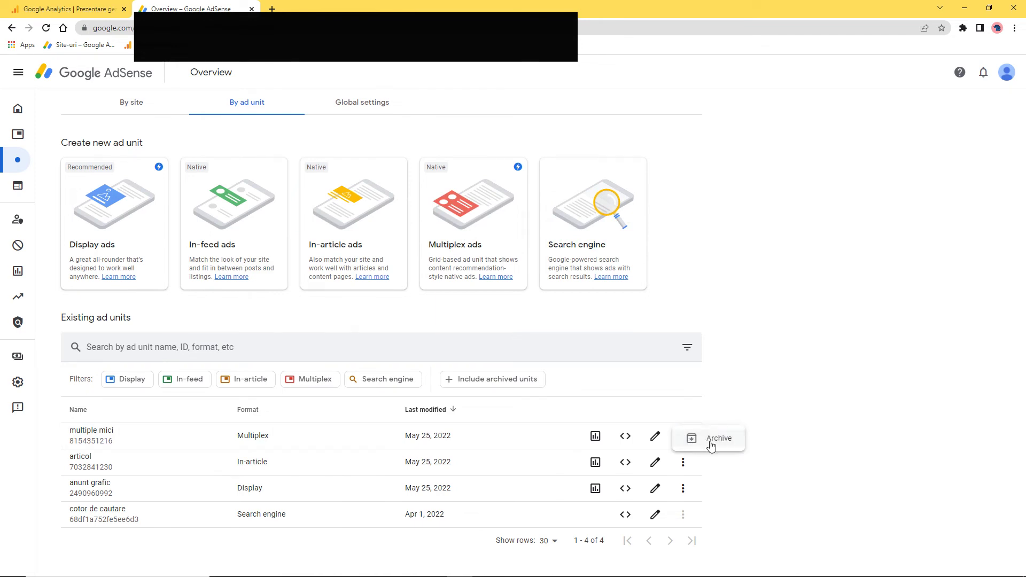
click(741, 400)
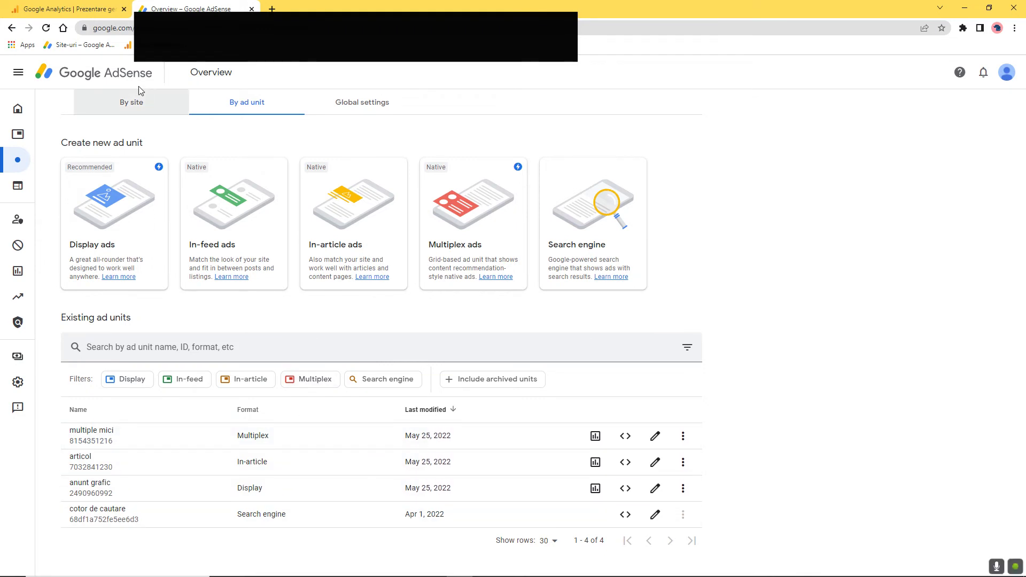
- Switch to WordPress, highlight the Ad Inserter plugin in the installed list, and open its settings at the Block 1 code
mouse_move(268, 569)
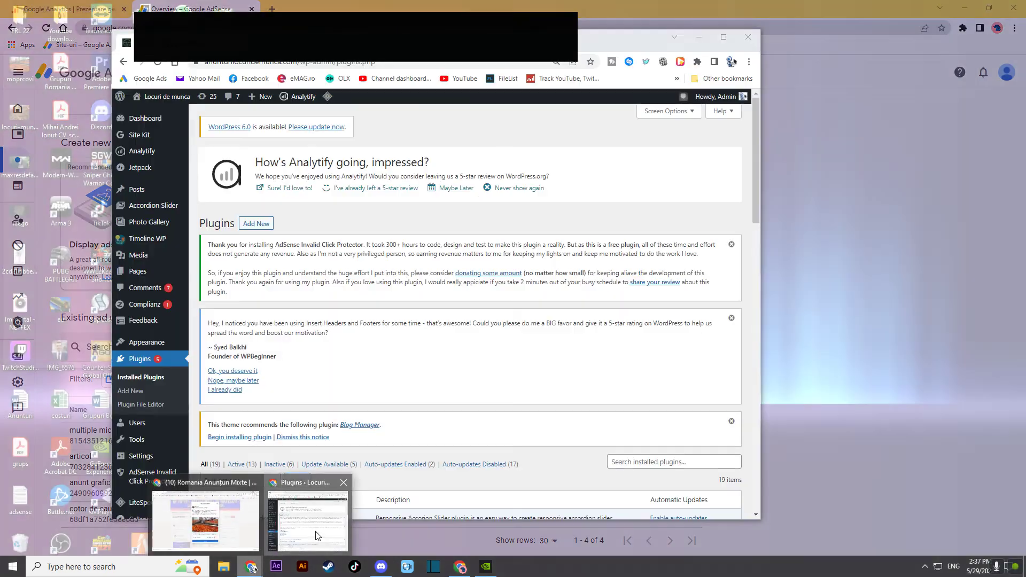
click(312, 516)
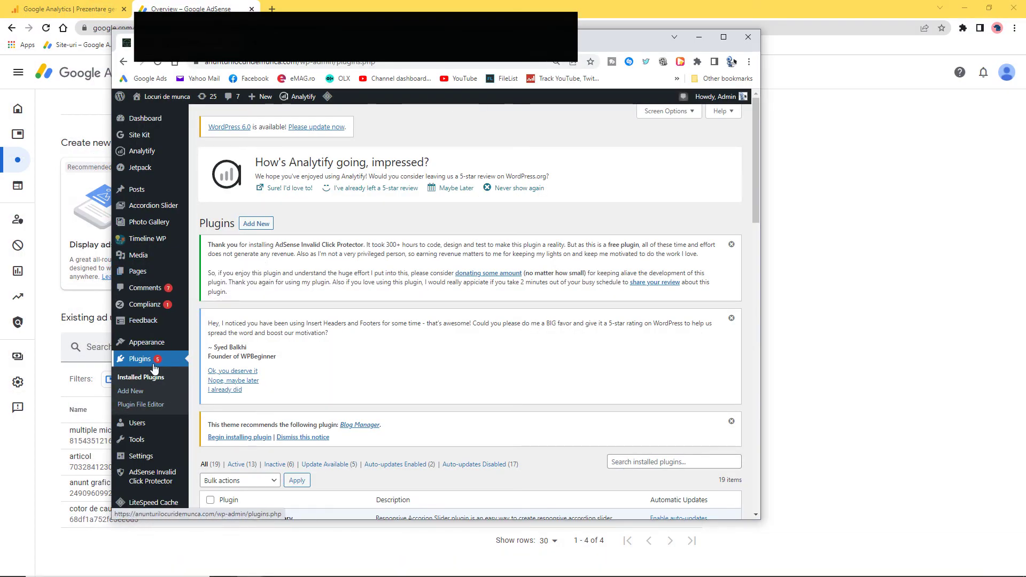
scroll(415, 362, down, 2)
scroll(374, 387, down, 1)
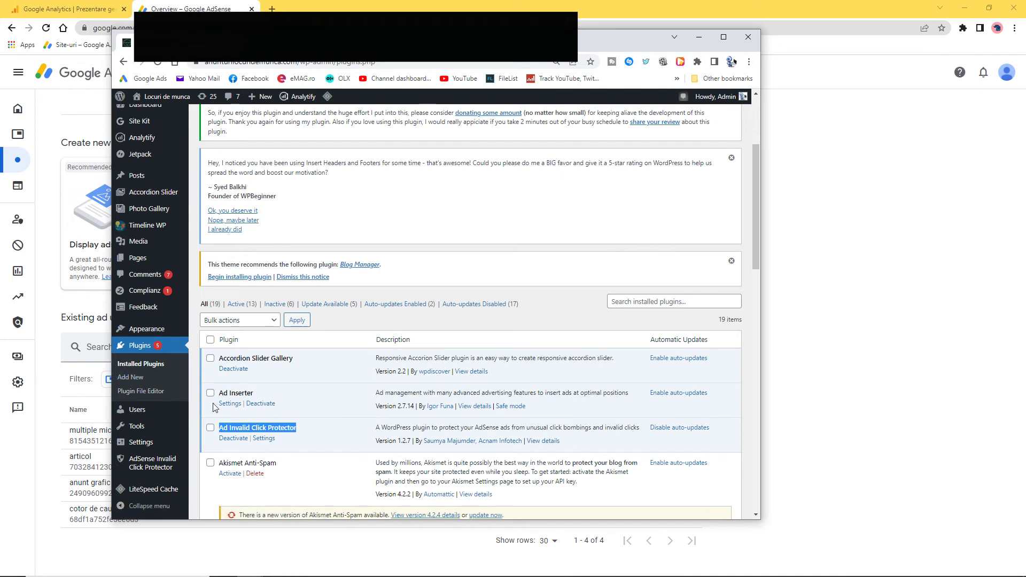
drag(221, 394, 254, 395)
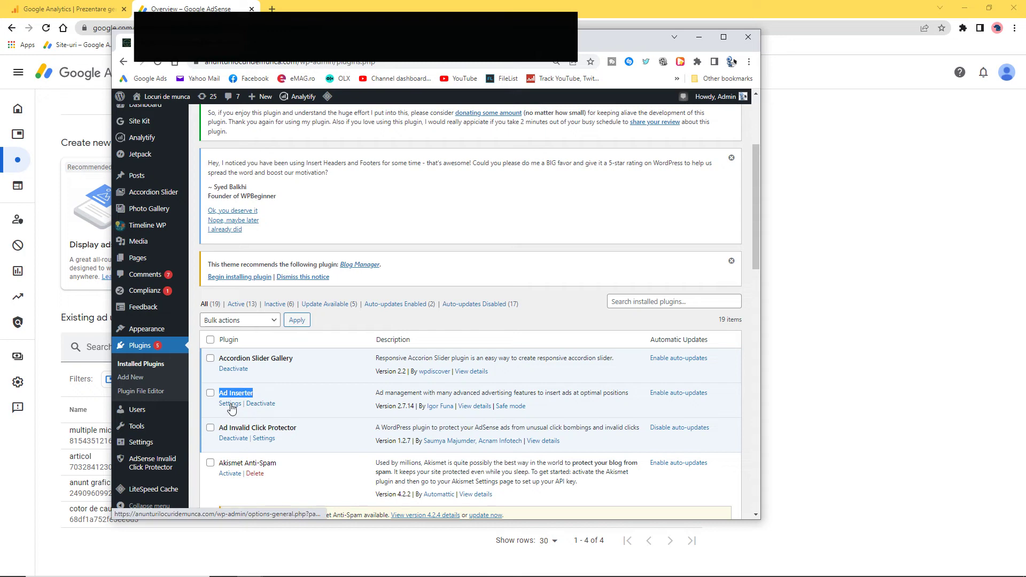
click(230, 404)
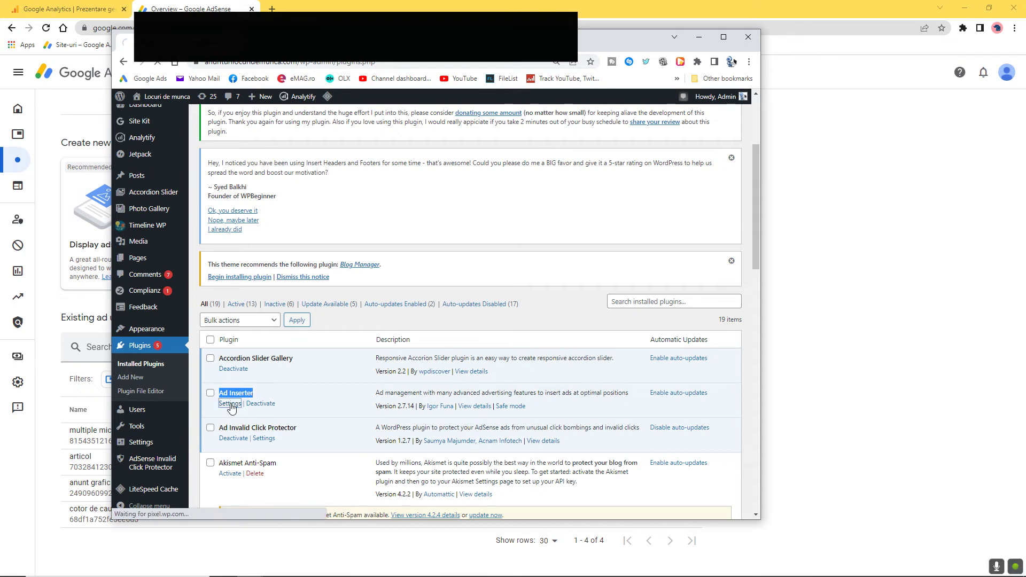
scroll(347, 247, down, 5)
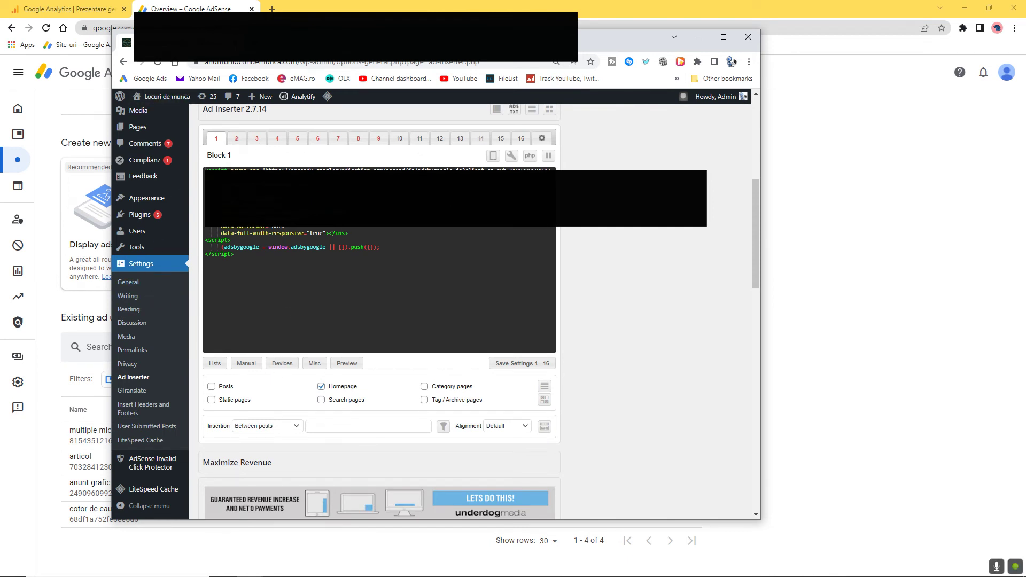
- Check the AdSense ad units list, switch back to Ad Inserter in WordPress, and review Block 1's page and insertion options
click(60, 444)
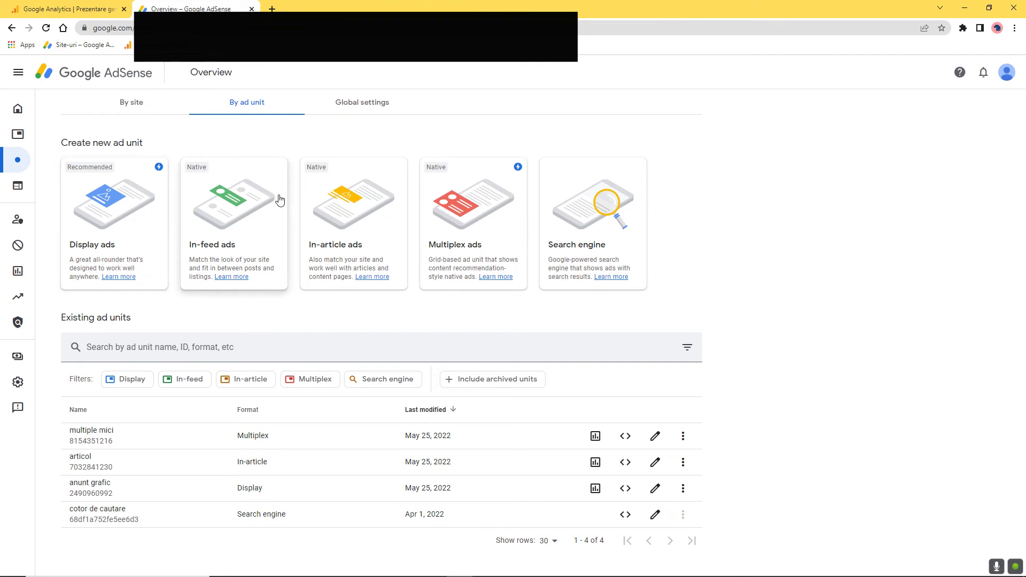
mouse_move(192, 576)
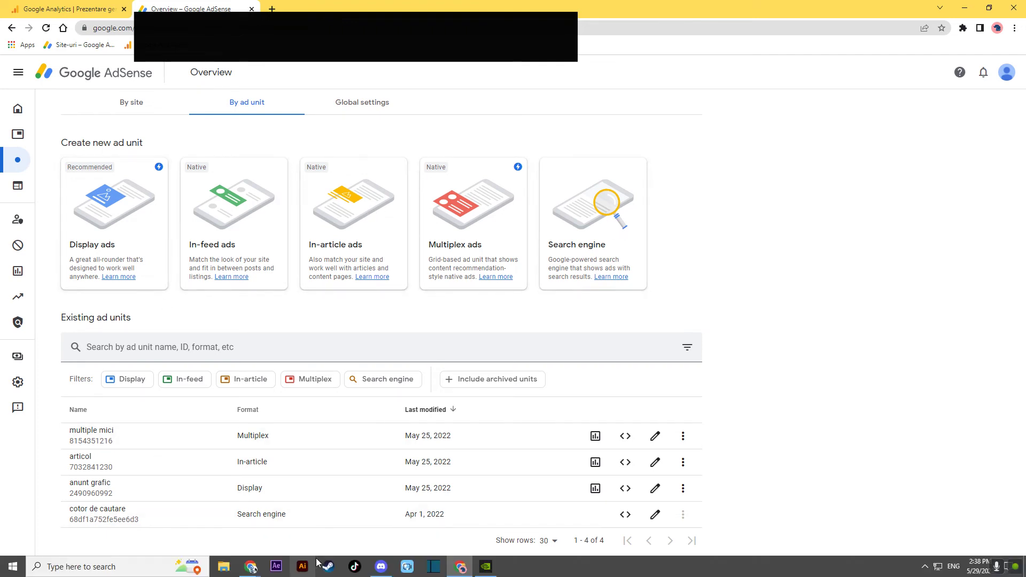
mouse_move(256, 567)
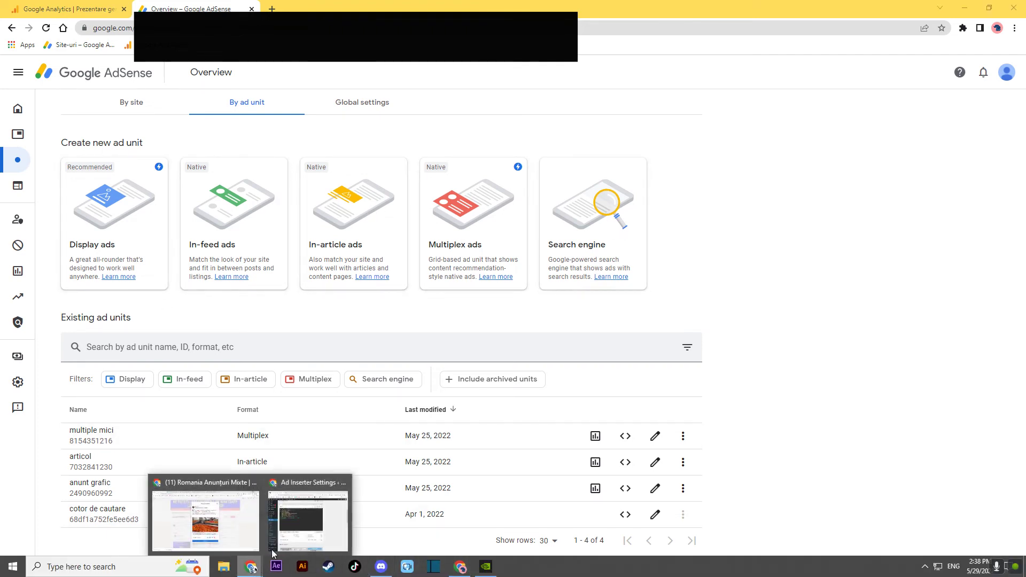
click(302, 516)
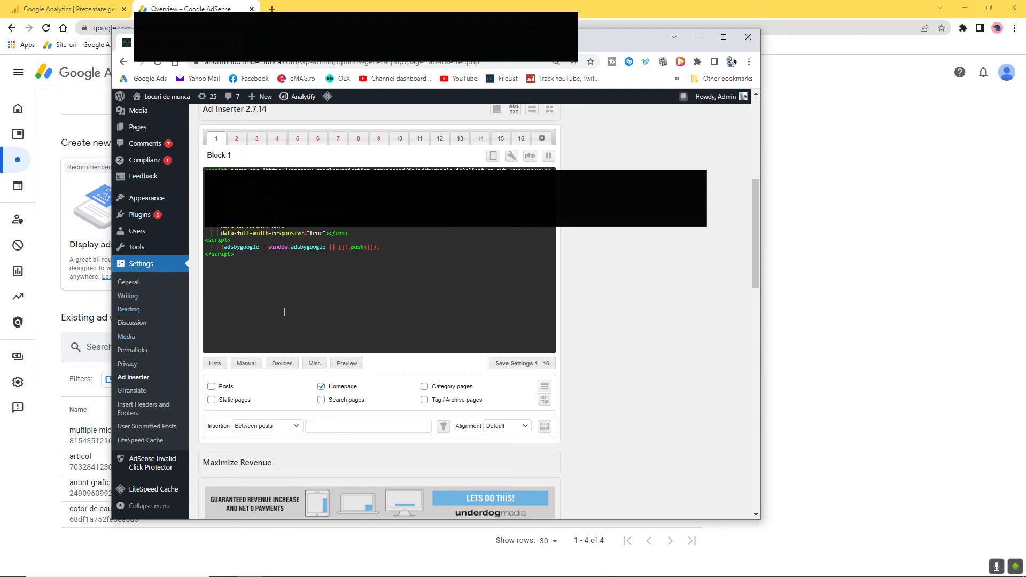
scroll(333, 295, down, 2)
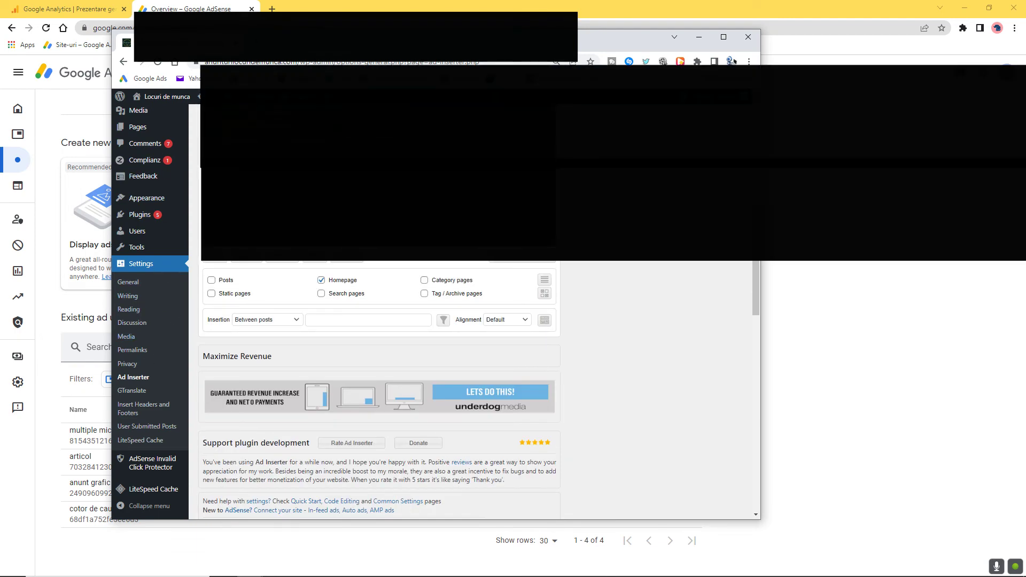
scroll(331, 320, up, 2)
- Visit the site's front page from WordPress, minimize that window, and open the AdSense reports
mouse_move(167, 97)
click(187, 110)
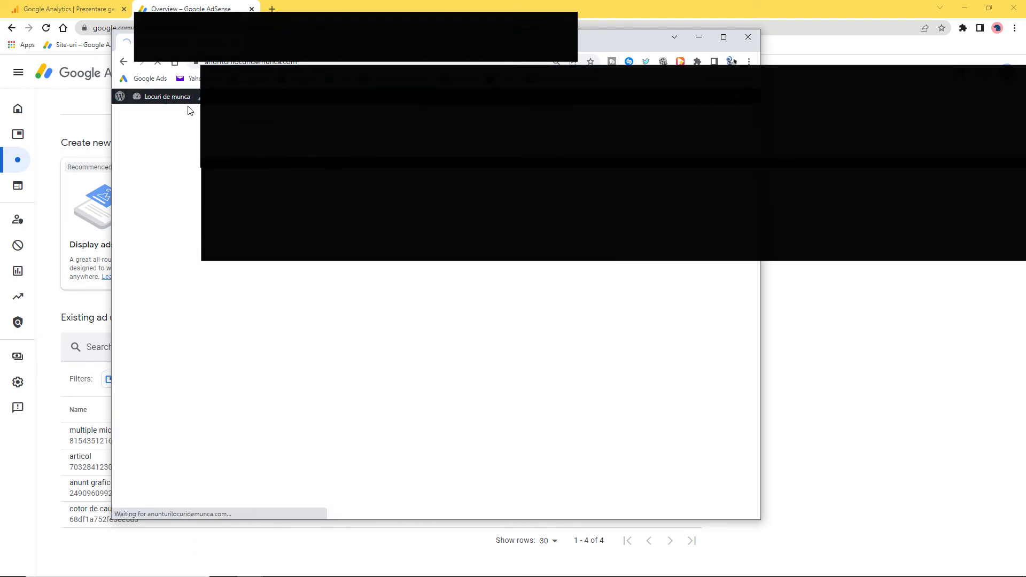
click(698, 38)
mouse_move(6, 114)
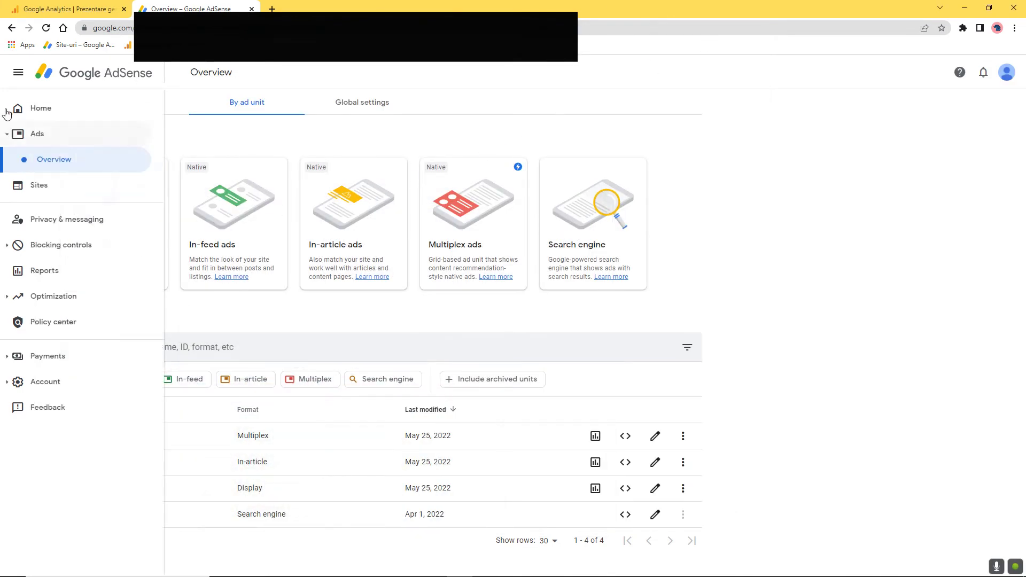
click(26, 270)
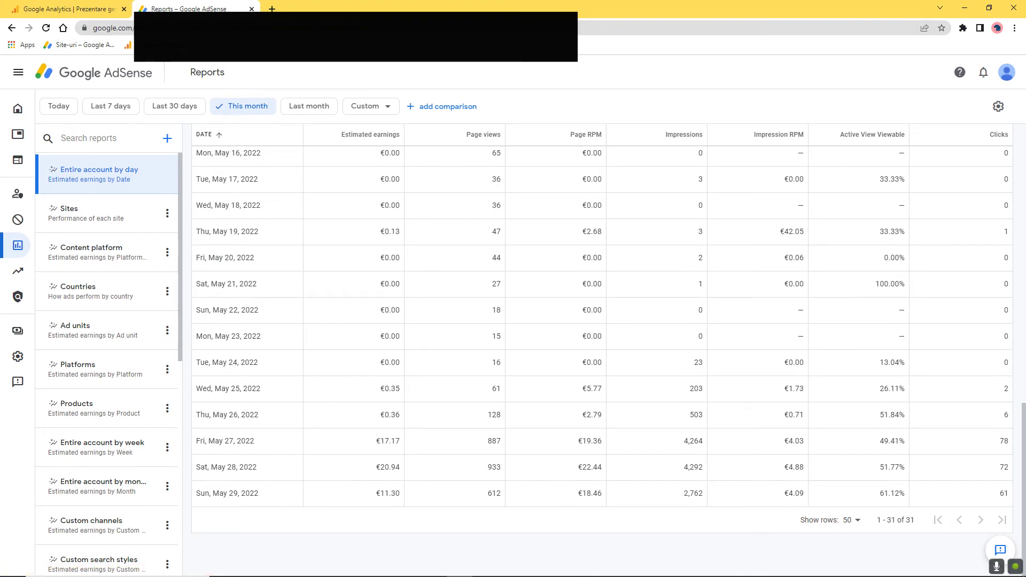
- Clear the browser and Discord windows off the desktop and open the google2.jpeg screenshot in Photos
click(968, 10)
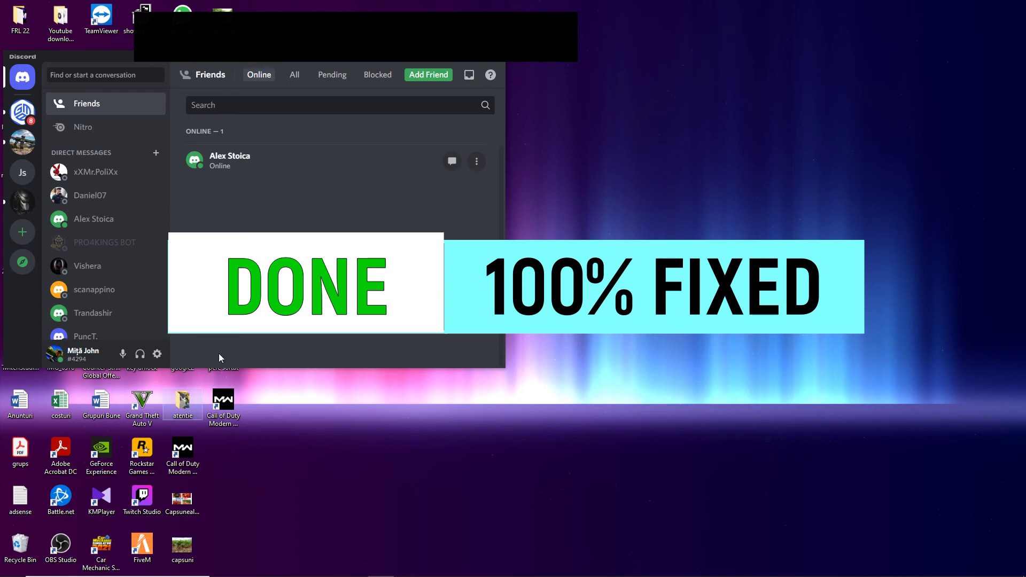
click(469, 61)
double_click(190, 372)
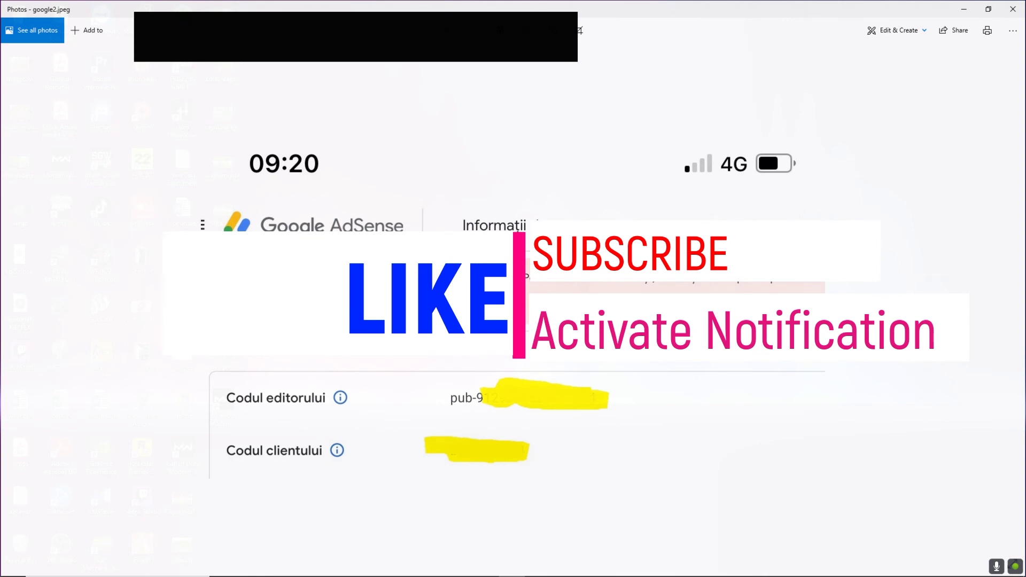